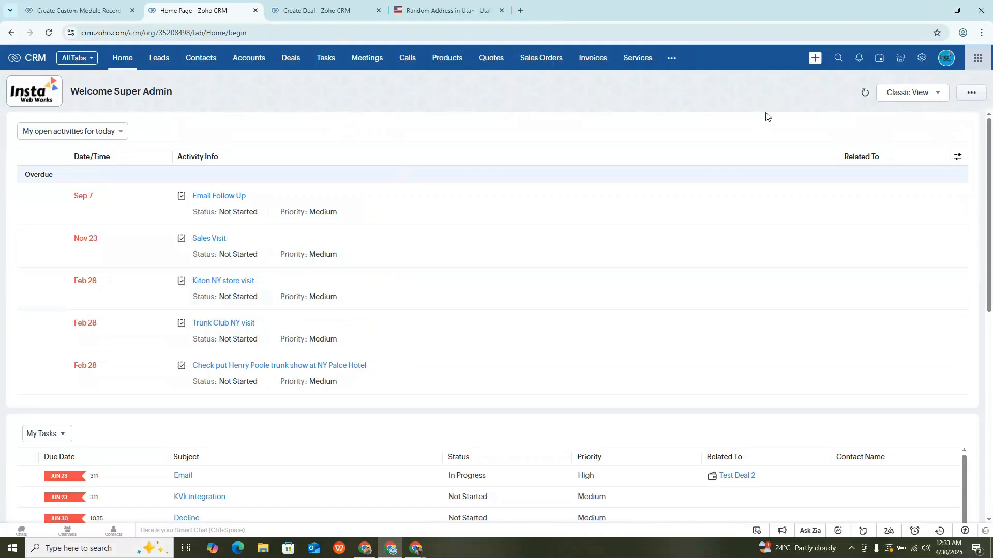
Step: Create a new workflow rule for the Deals module named "DealS Address toolkit"
click(923, 60)
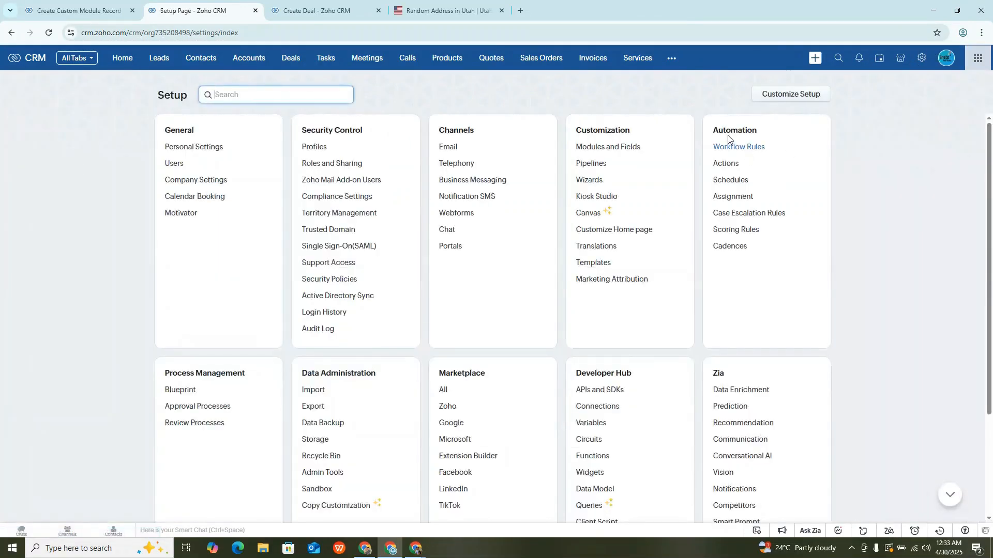
click(729, 149)
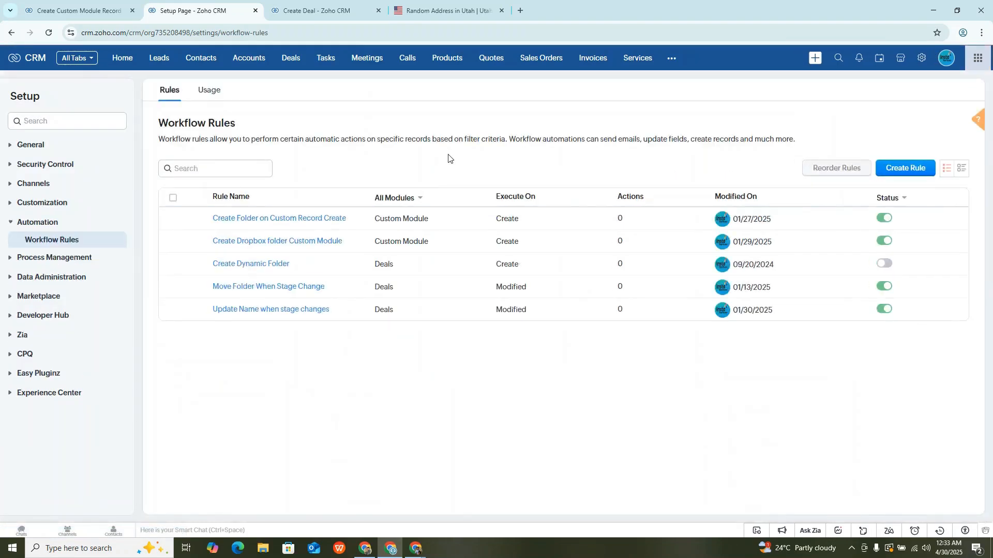
click(906, 168)
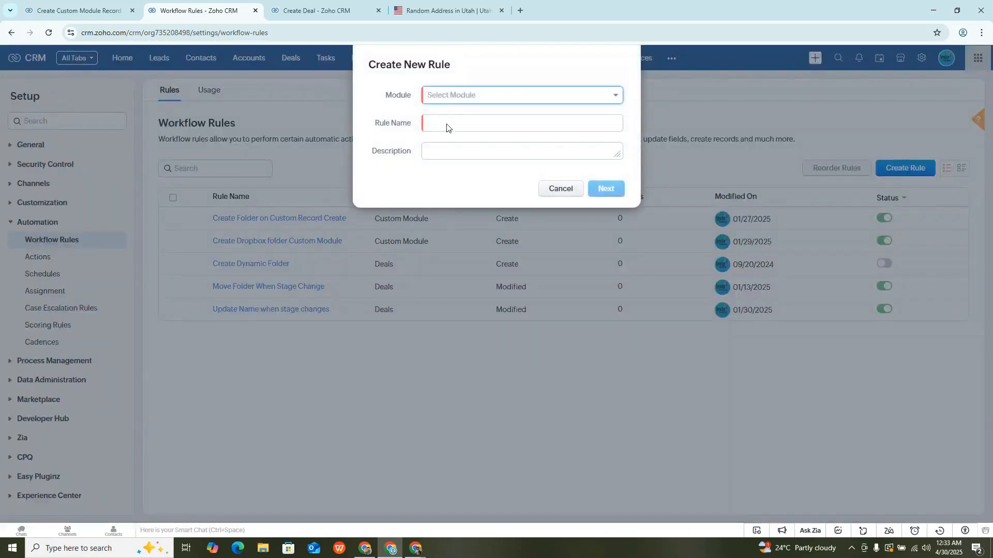
click(450, 98)
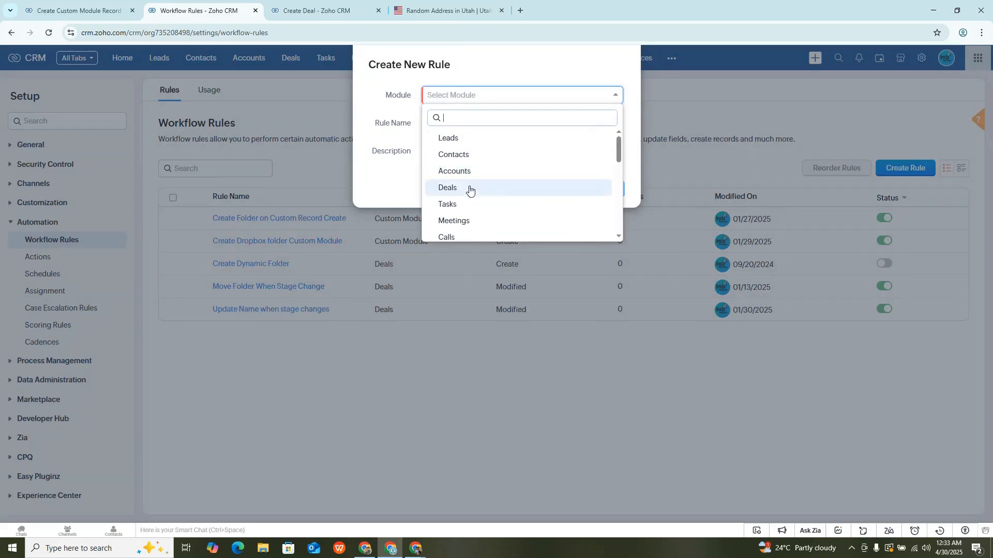
click(397, 106)
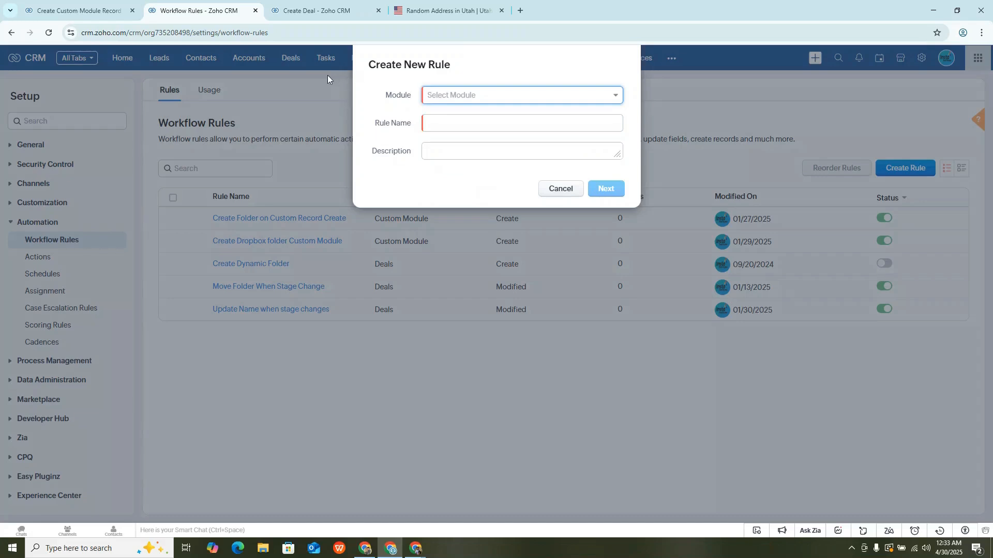
click(437, 98)
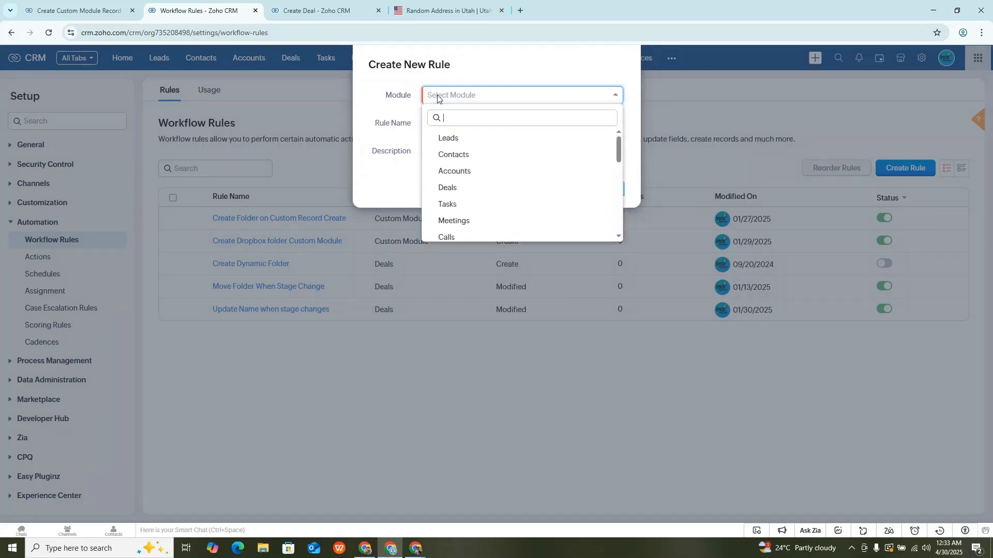
click(468, 188)
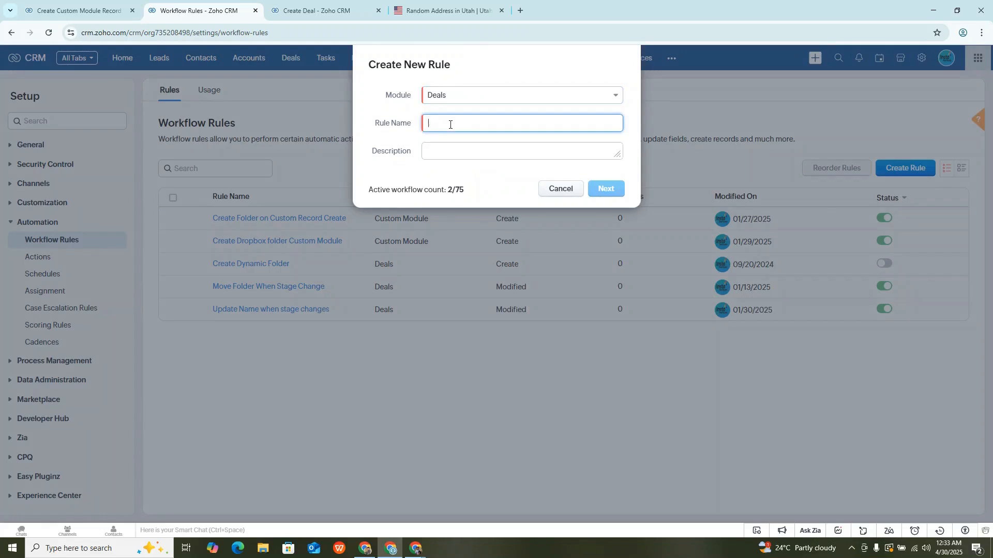
text(DealS Address toolkit)
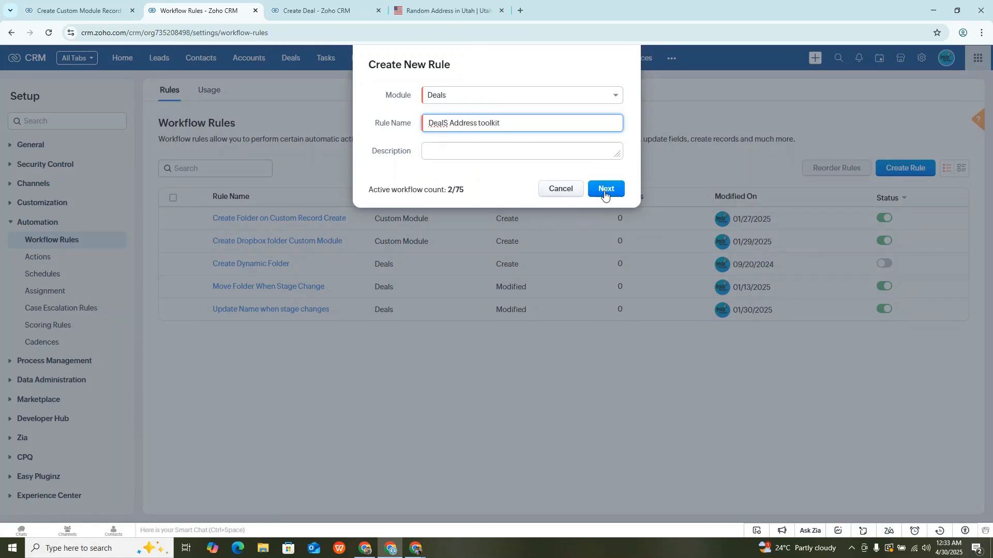
click(604, 189)
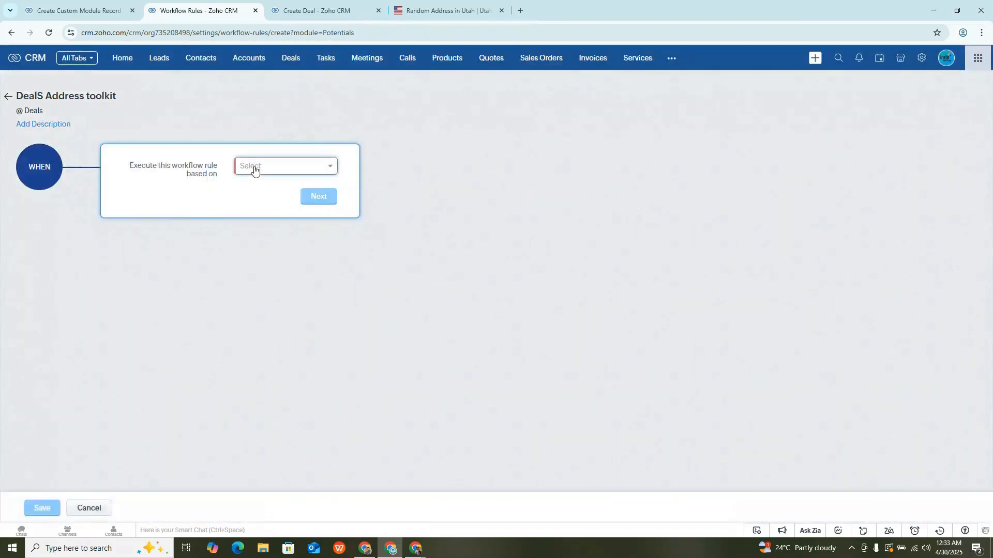
Step: Set the rule to execute on the record action Create or Edit, repeating whenever a deal is edited
click(254, 170)
click(280, 190)
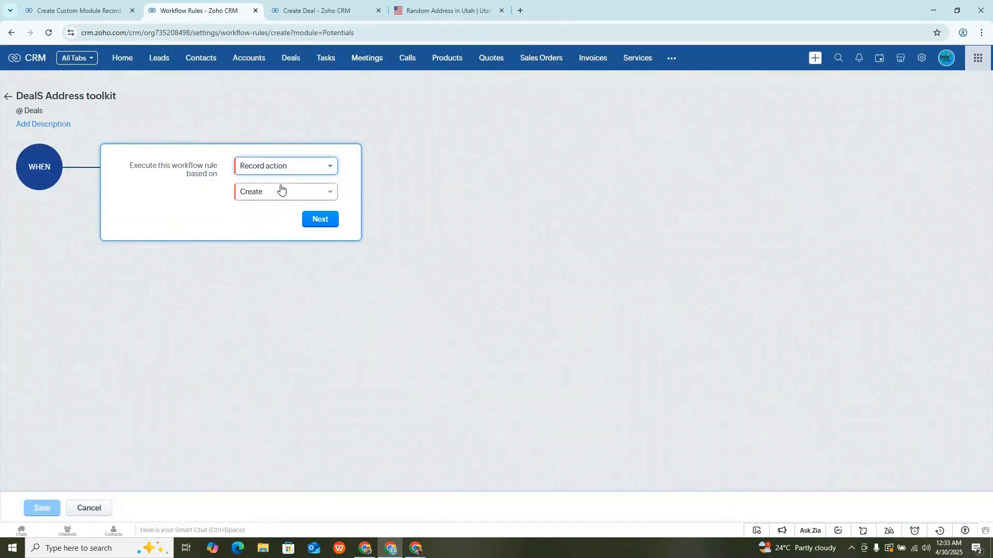
click(273, 202)
click(272, 230)
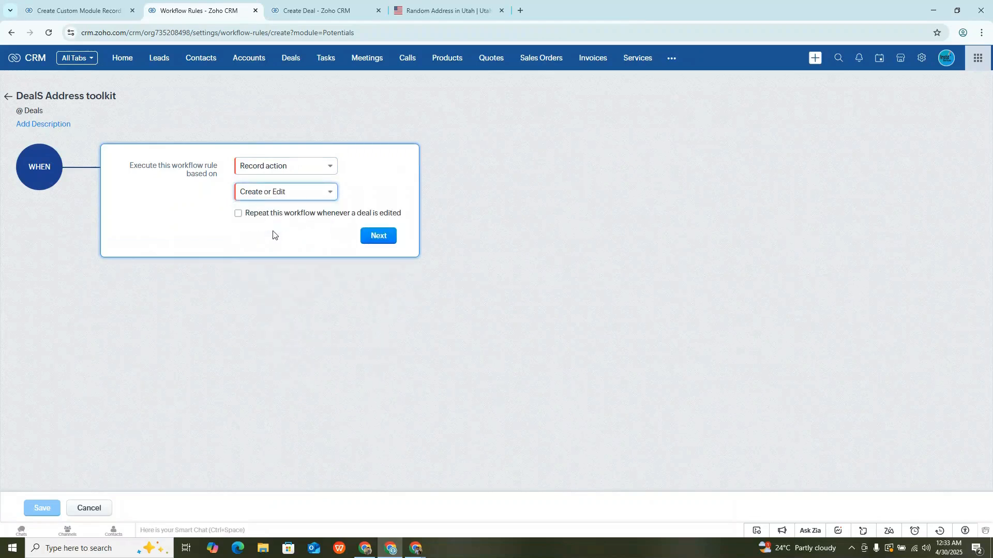
click(238, 213)
click(384, 239)
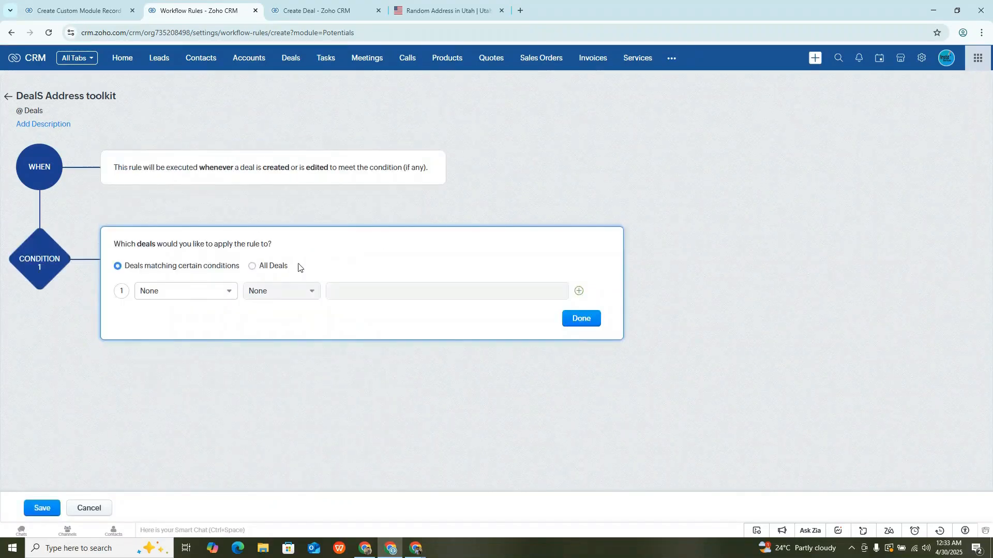
Step: Apply the rule to all deals and start adding the Create Address Toolkit Settings instant action
click(253, 266)
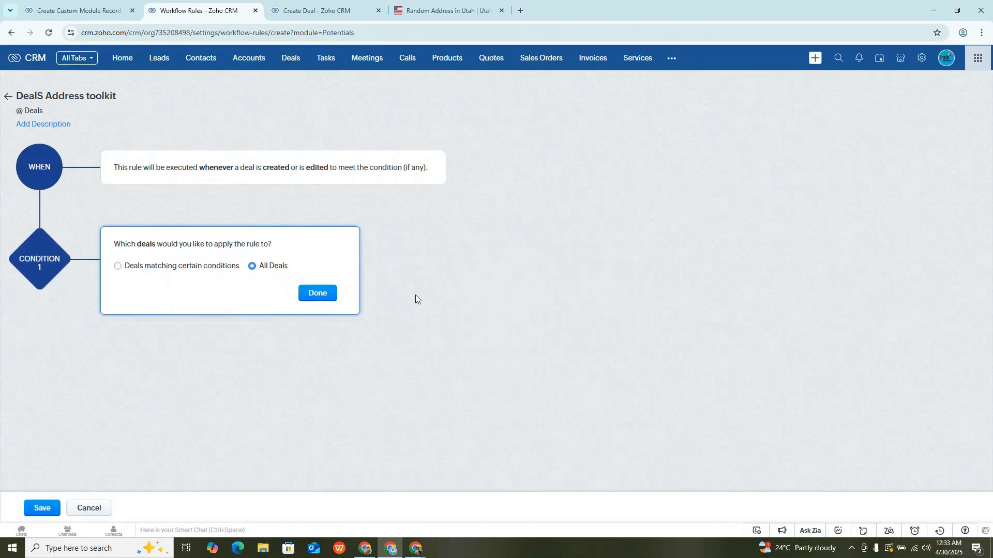
click(334, 300)
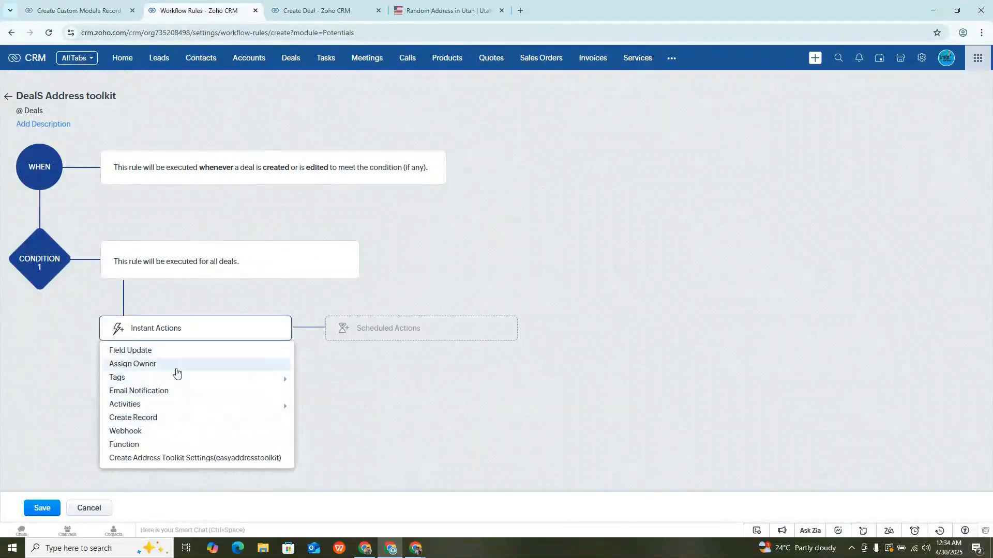
click(208, 459)
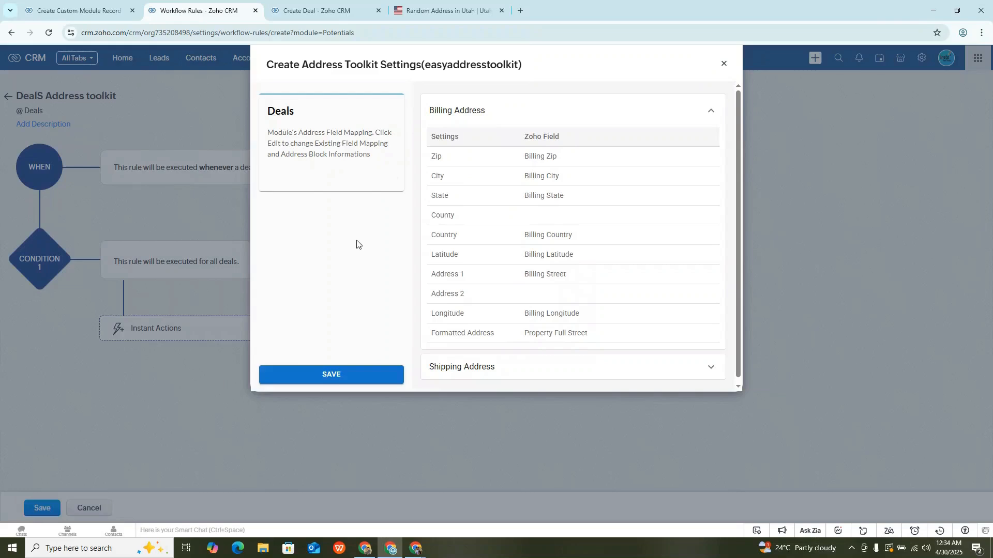
mouse_move(357, 141)
drag(300, 114, 274, 111)
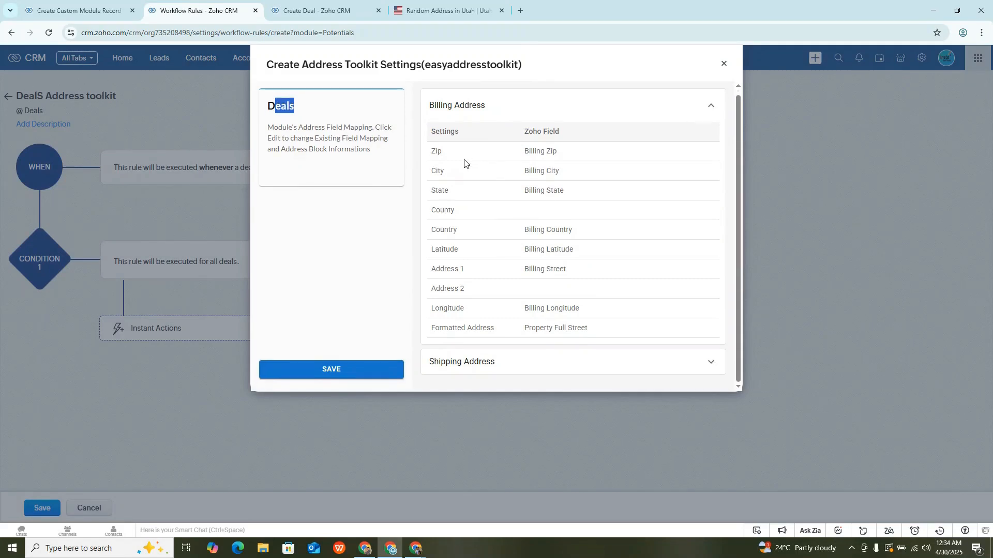
Step: Examine the Deals address field mapping in the settings of the installed Google Address Toolkit extension
click(323, 11)
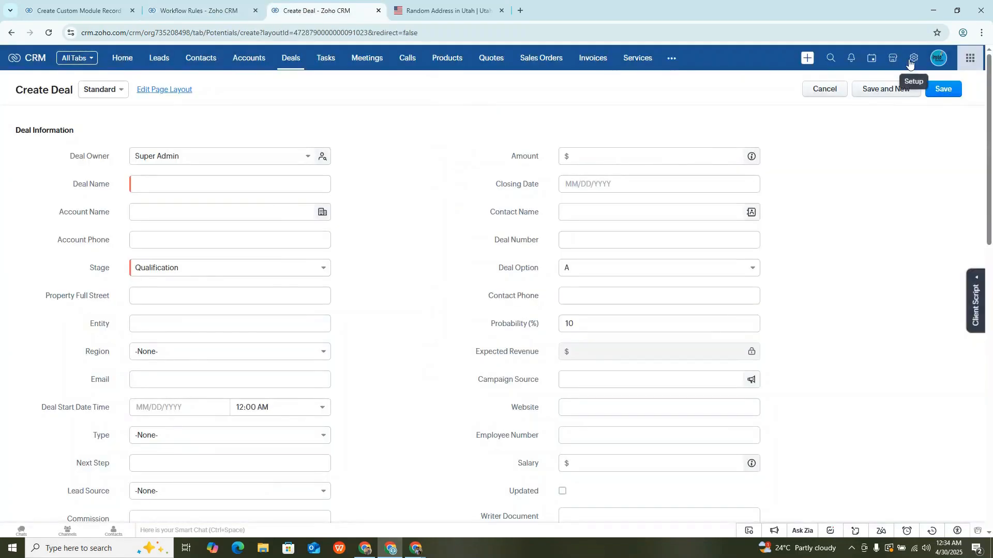
click(893, 58)
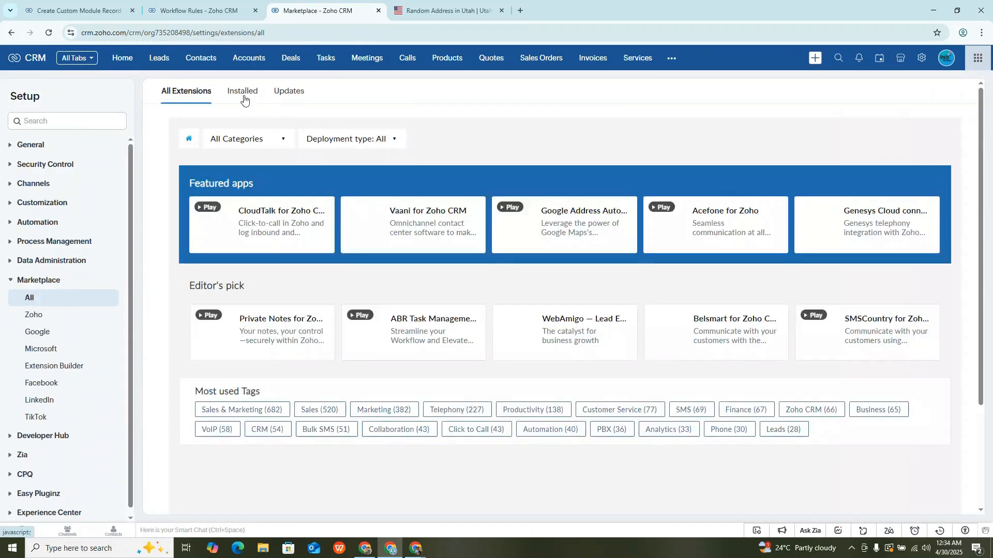
click(244, 94)
scroll(359, 299, down, 2)
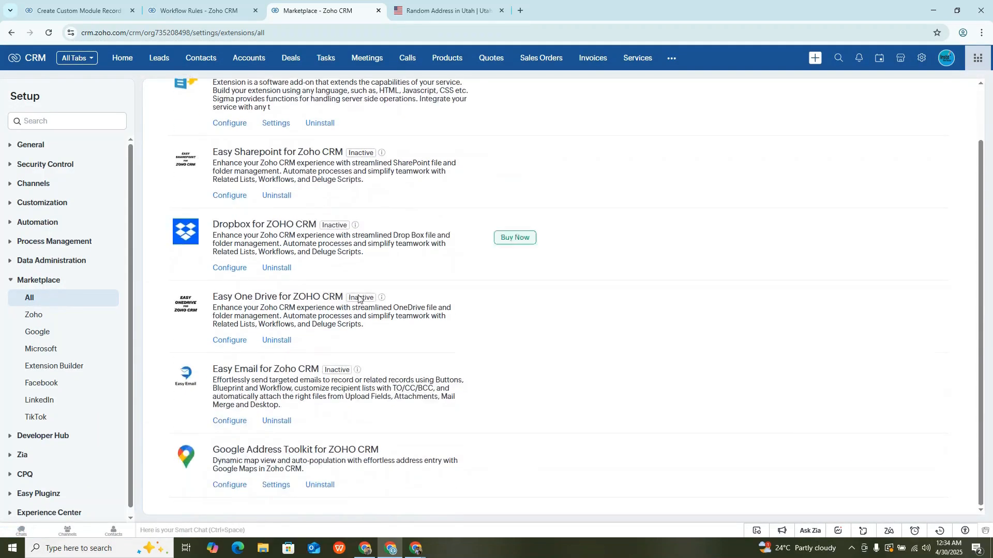
click(276, 486)
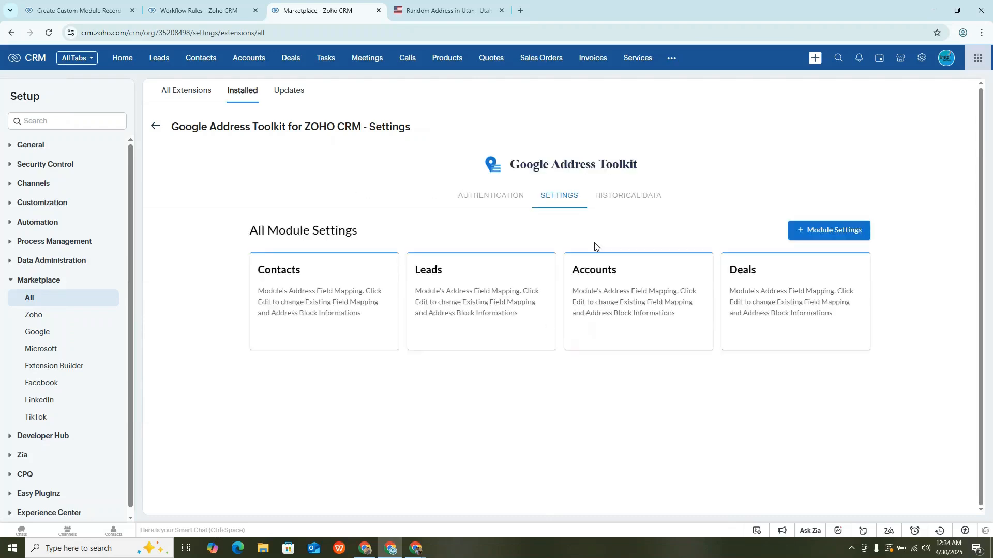
mouse_move(757, 282)
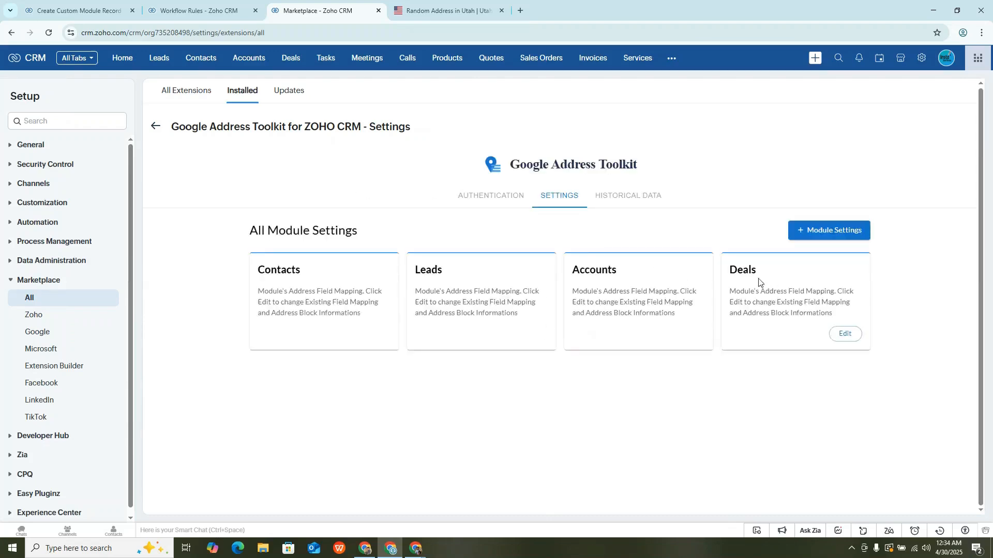
click(844, 334)
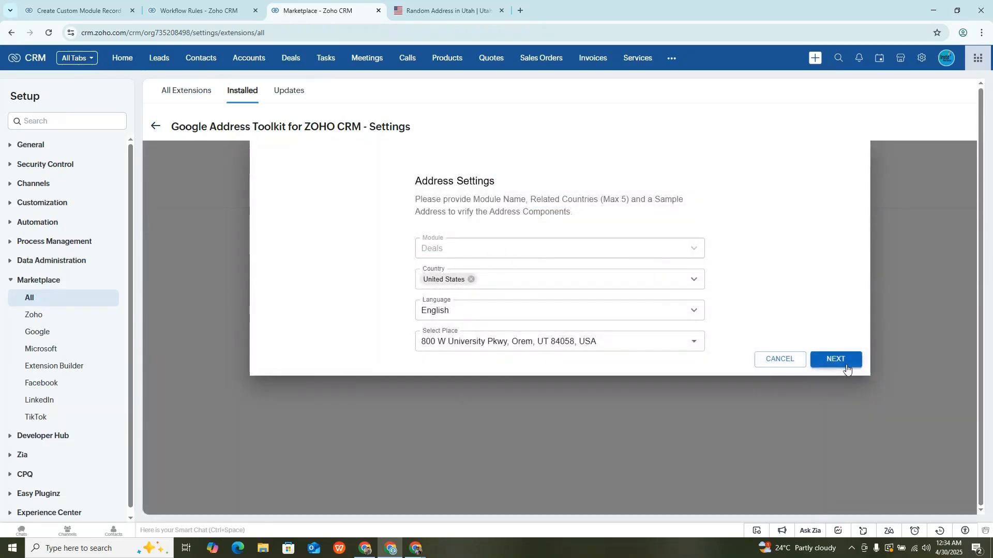
click(836, 359)
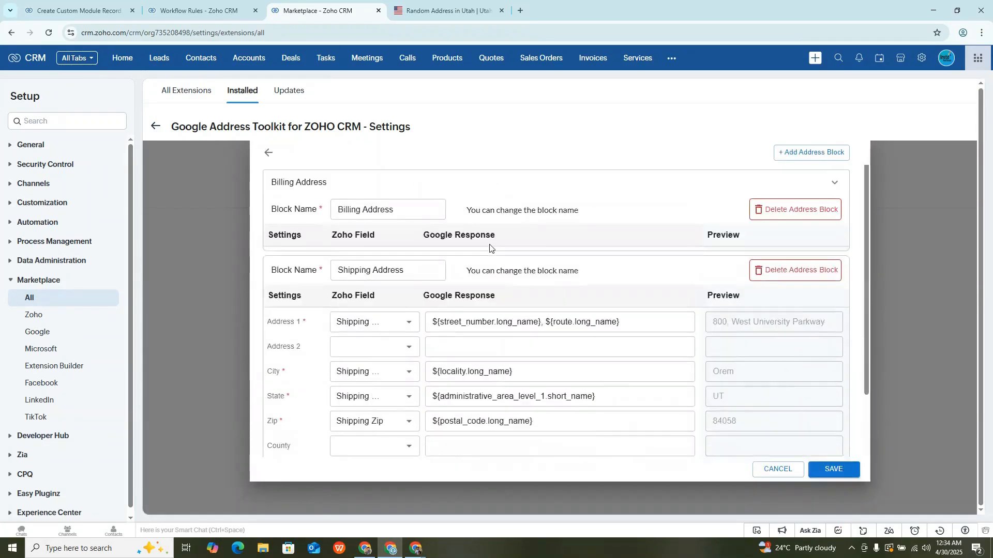
scroll(504, 255, up, 1)
scroll(483, 260, down, 2)
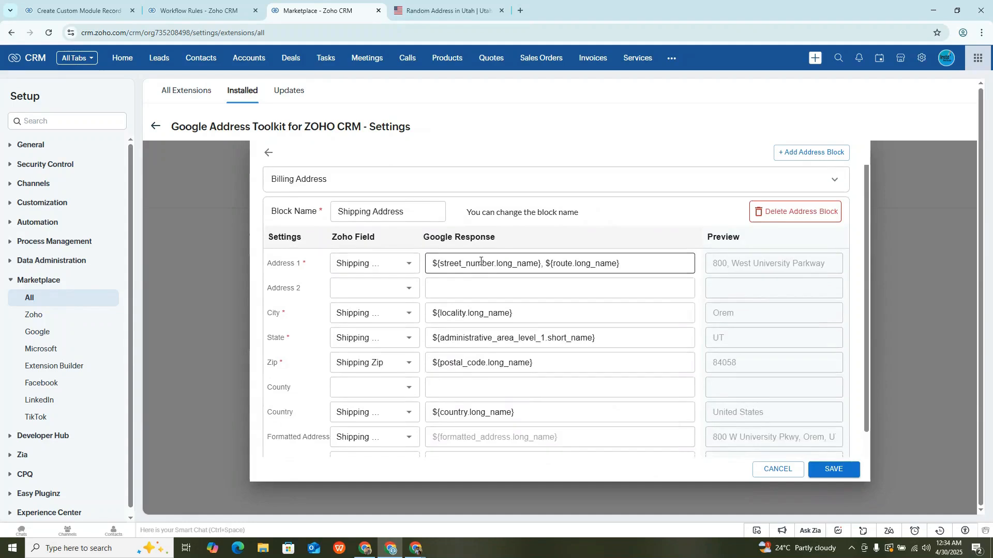
Step: Save the Deals address toolkit settings as an associated action named "Deal address toolkit" and save the workflow rule
click(211, 6)
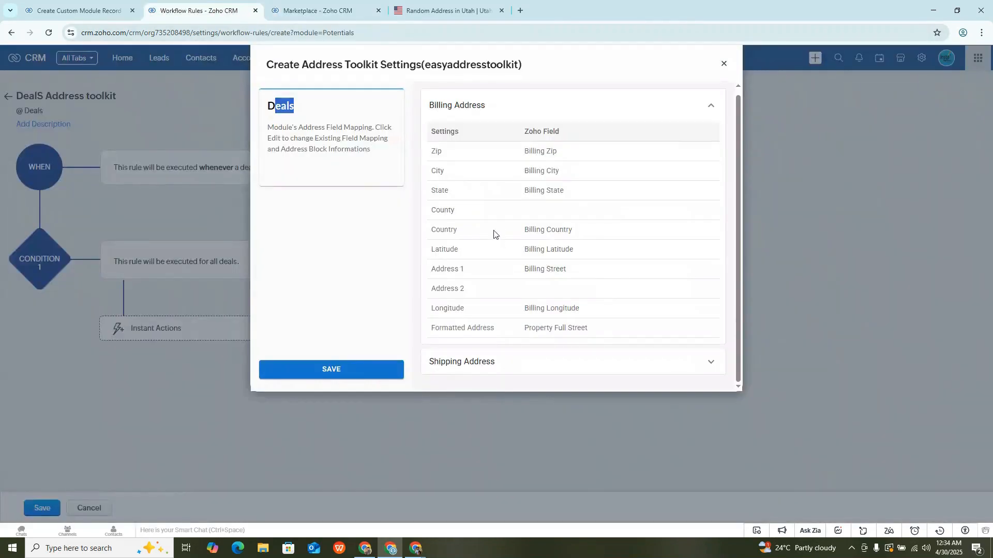
click(515, 360)
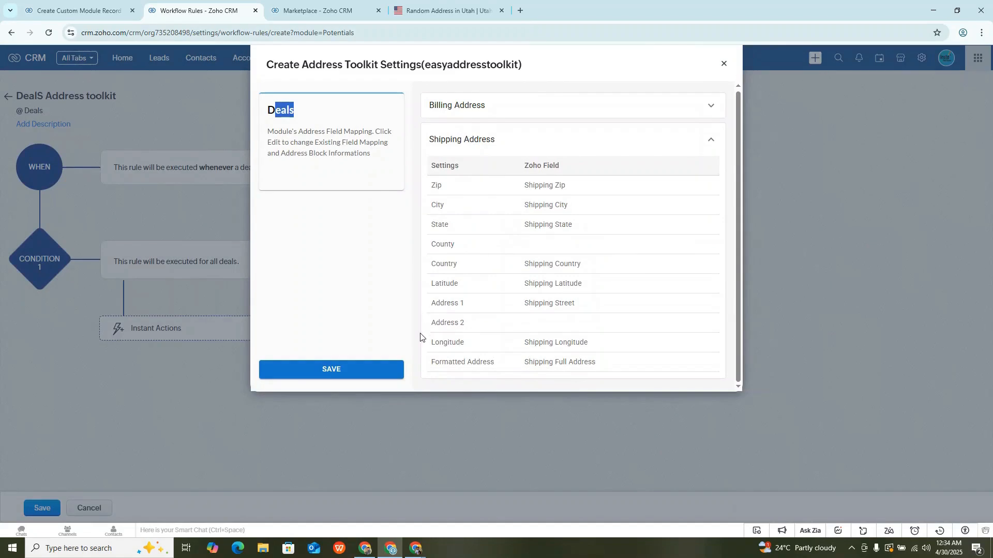
click(340, 375)
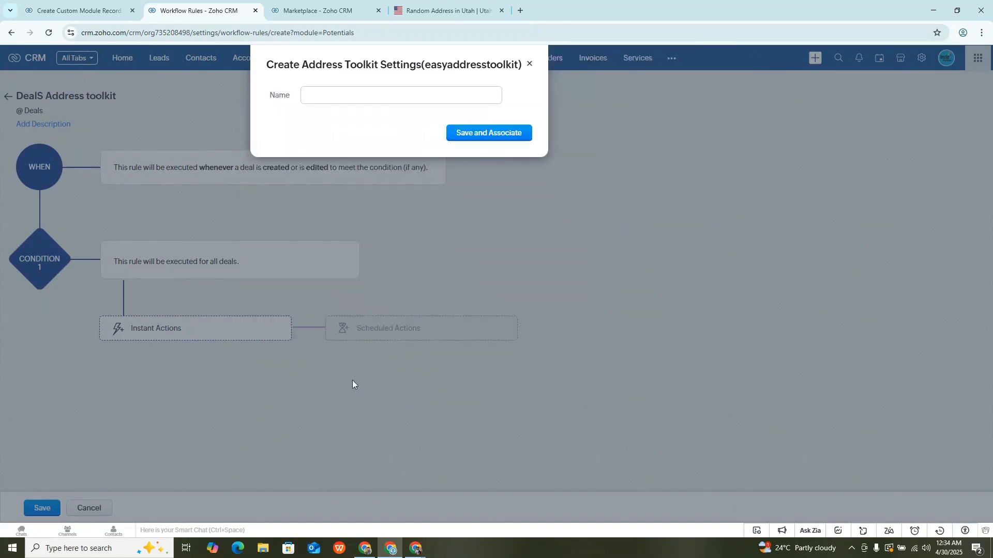
click(336, 94)
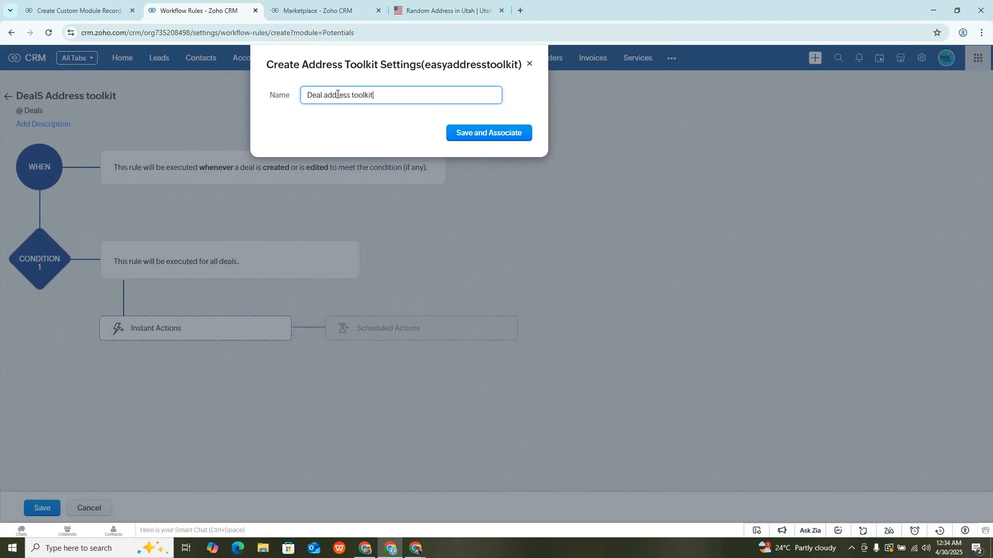
click(517, 136)
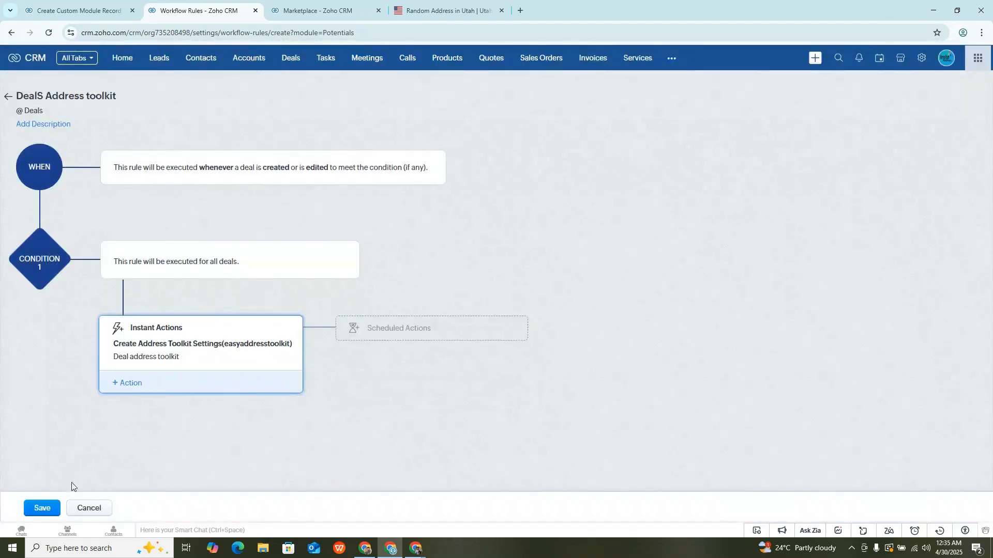
click(42, 508)
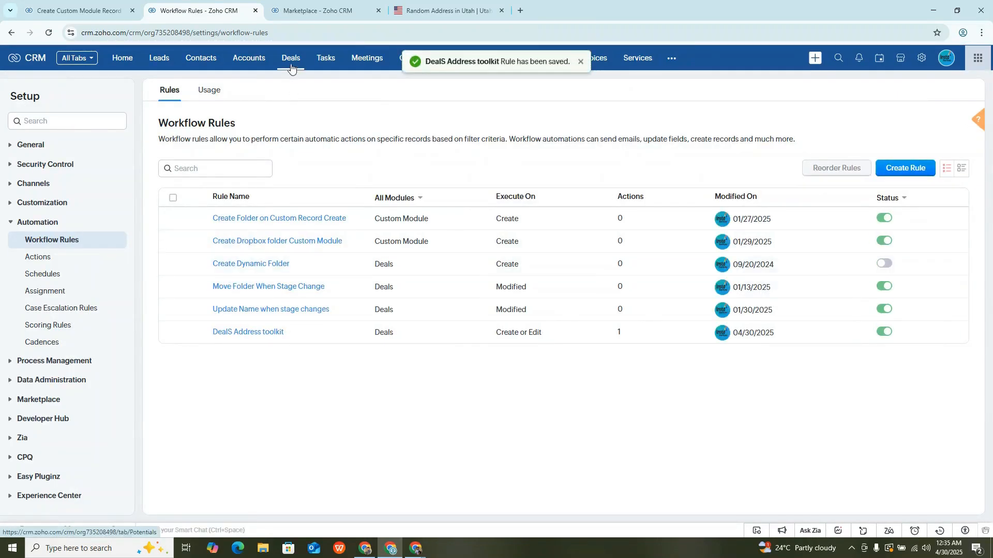
Step: Open the Deals module in a new browser tab and bring up the first deal's billing and shipping address sections
right_click(292, 61)
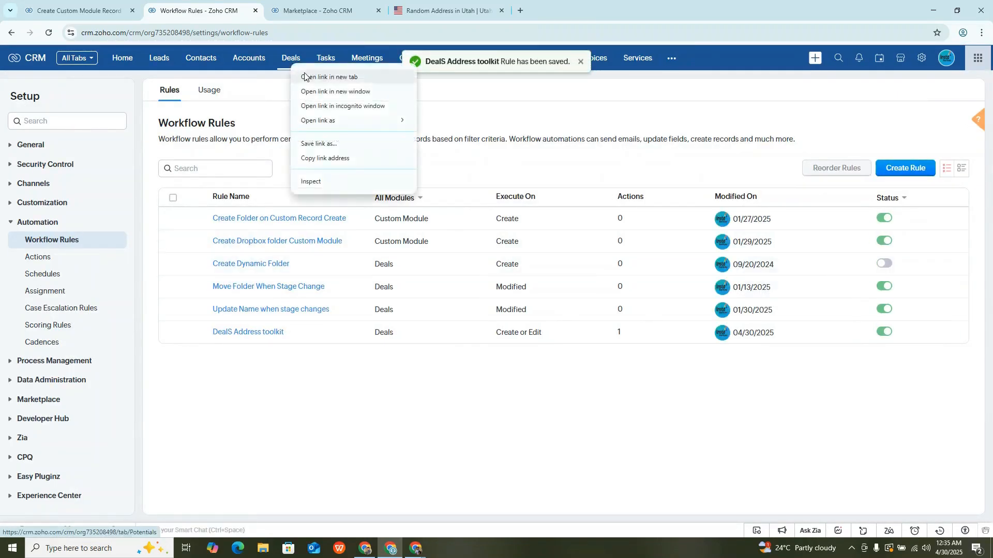
click(305, 76)
key(ctrl+Tab)
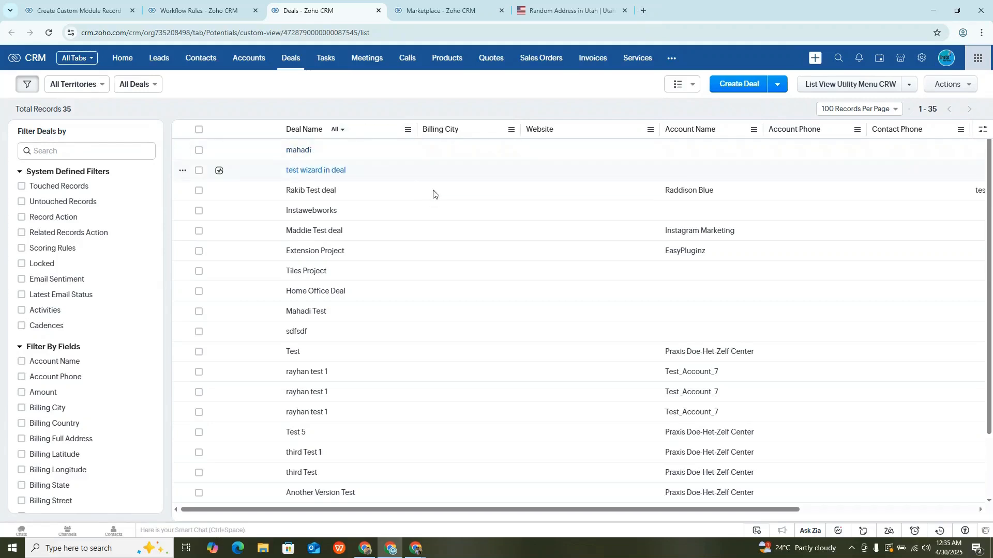
click(317, 153)
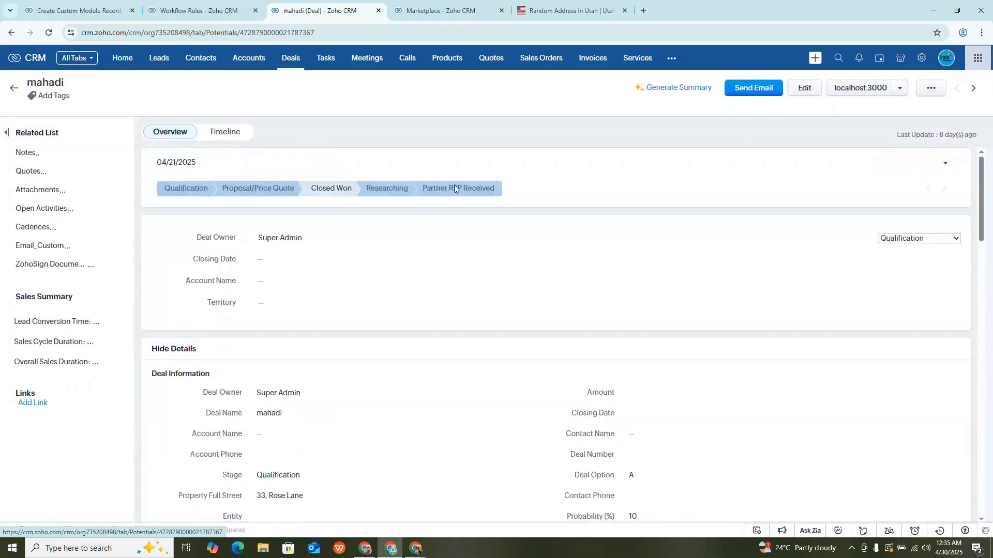
scroll(453, 185, down, 12)
scroll(413, 207, down, 2)
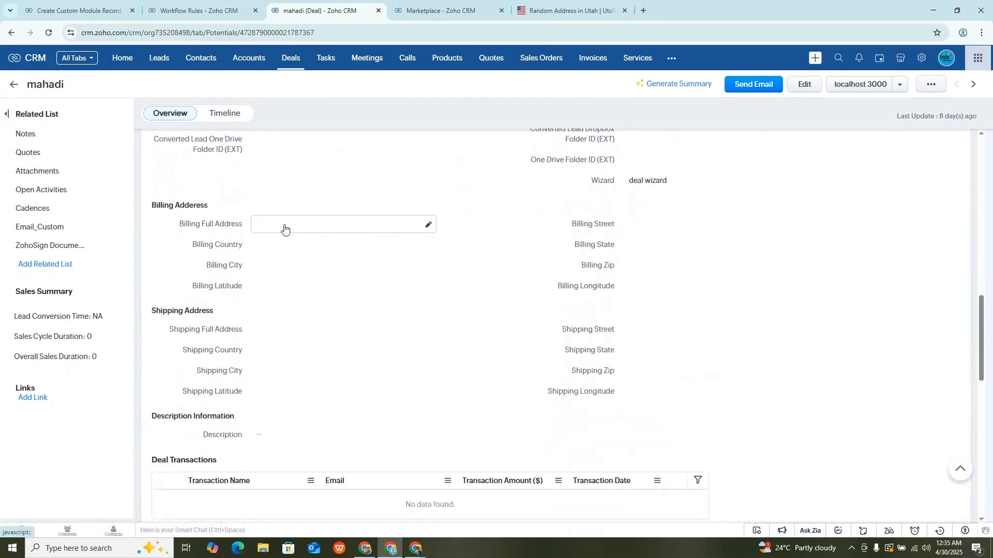
Step: Copy the South Green Street sample address from the random Utah address page and save it as the deal's Billing Full Address
click(566, 10)
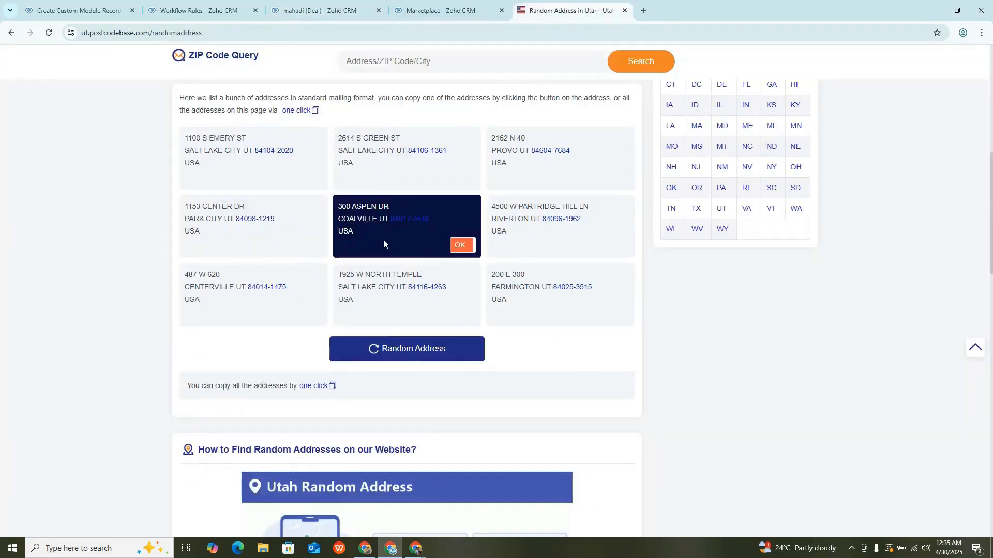
click(463, 177)
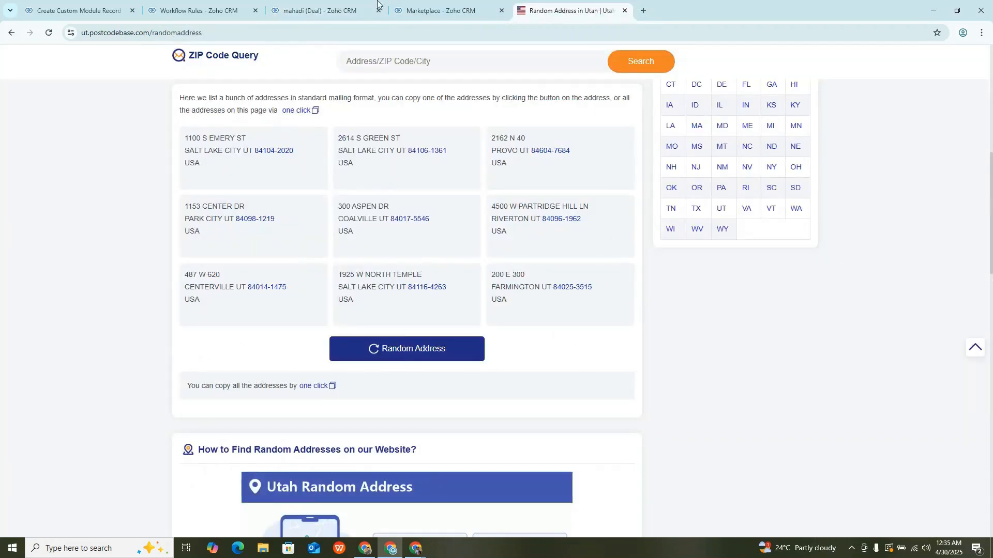
click(322, 6)
click(278, 227)
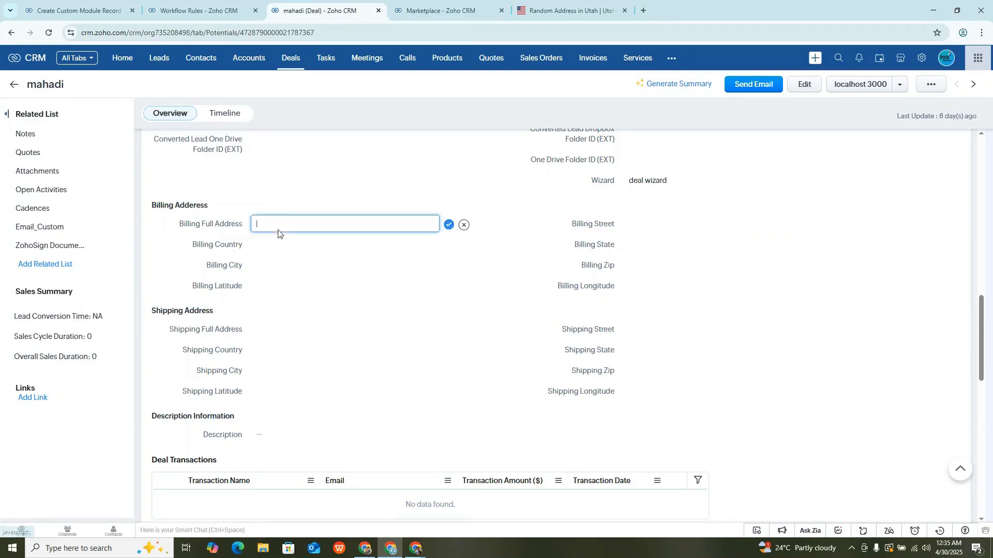
key(ctrl+v)
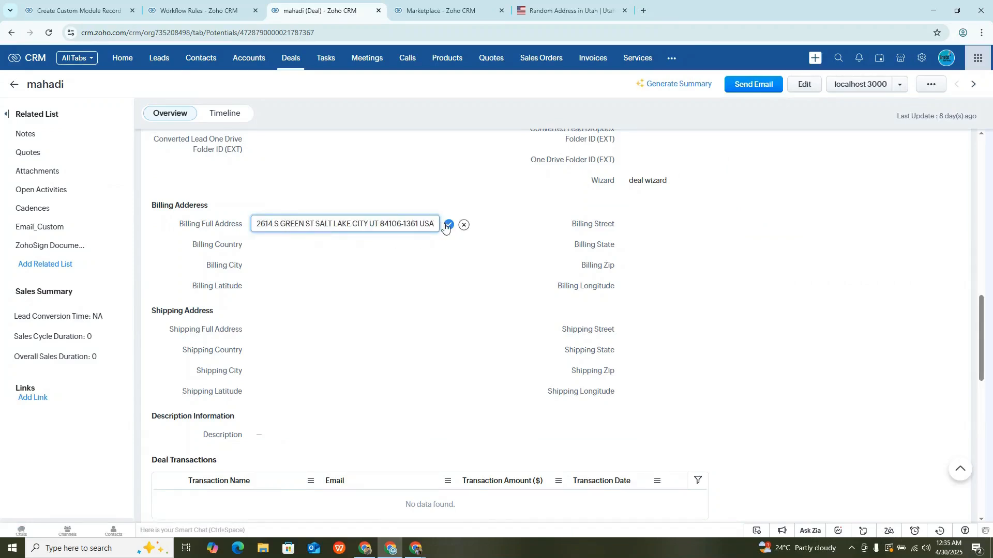
click(446, 226)
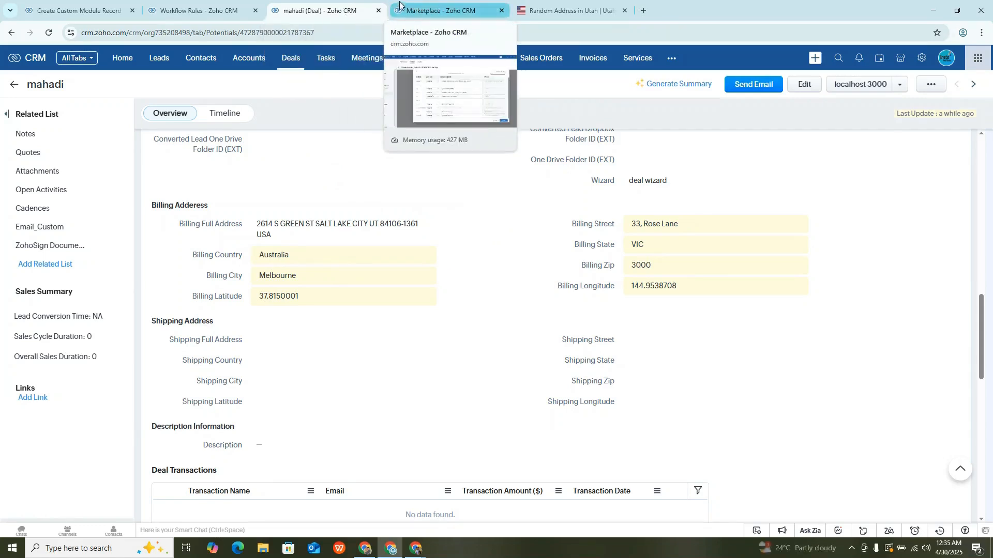
Step: Create a new workflow rule for the Custom Module named "Custom Module - address toolkit"
click(241, 4)
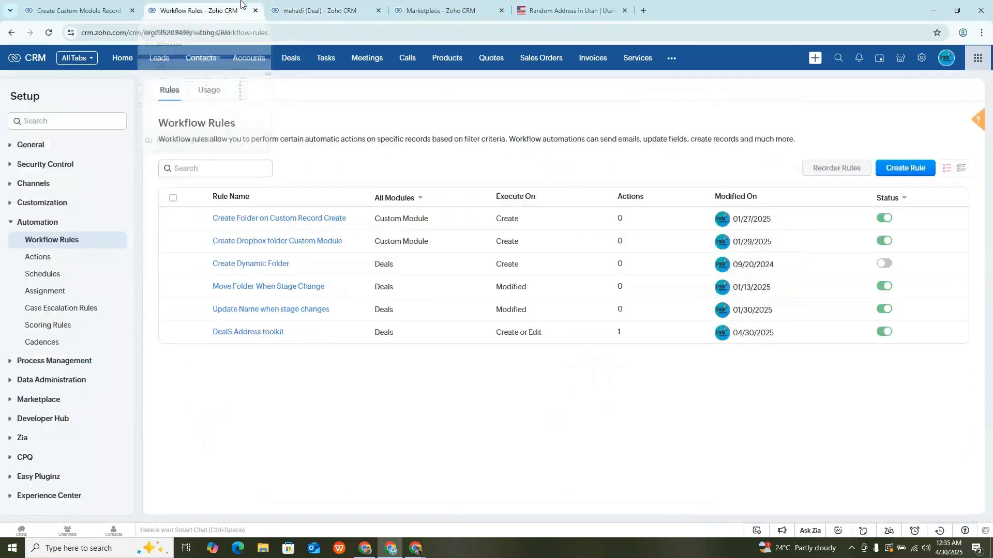
click(889, 169)
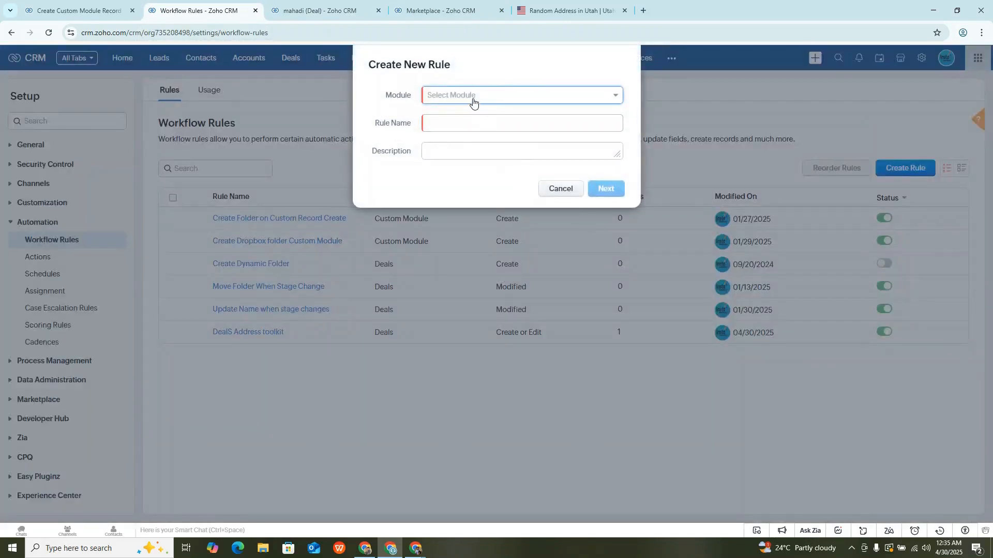
click(472, 98)
scroll(509, 206, down, 3)
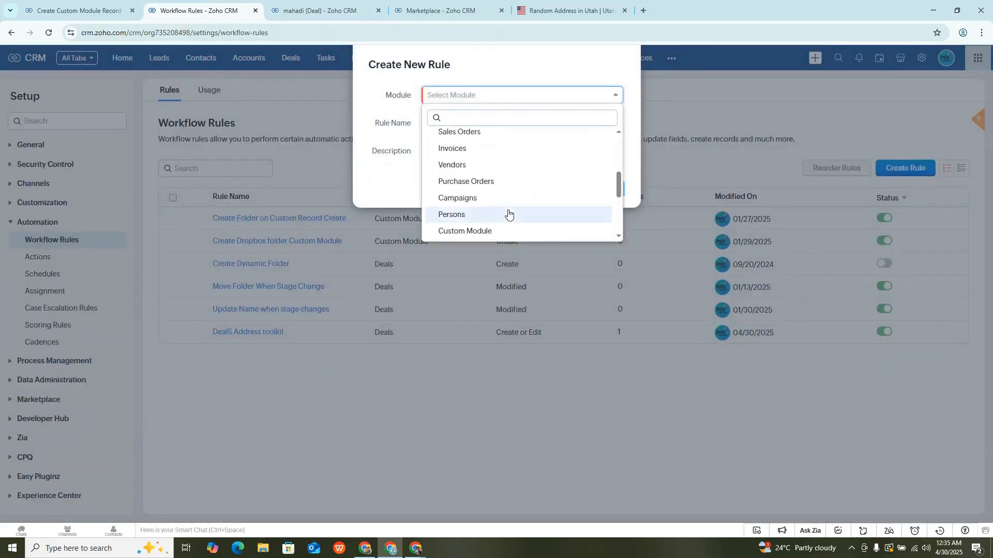
click(496, 229)
click(475, 124)
text(Custom Module - address toolkit)
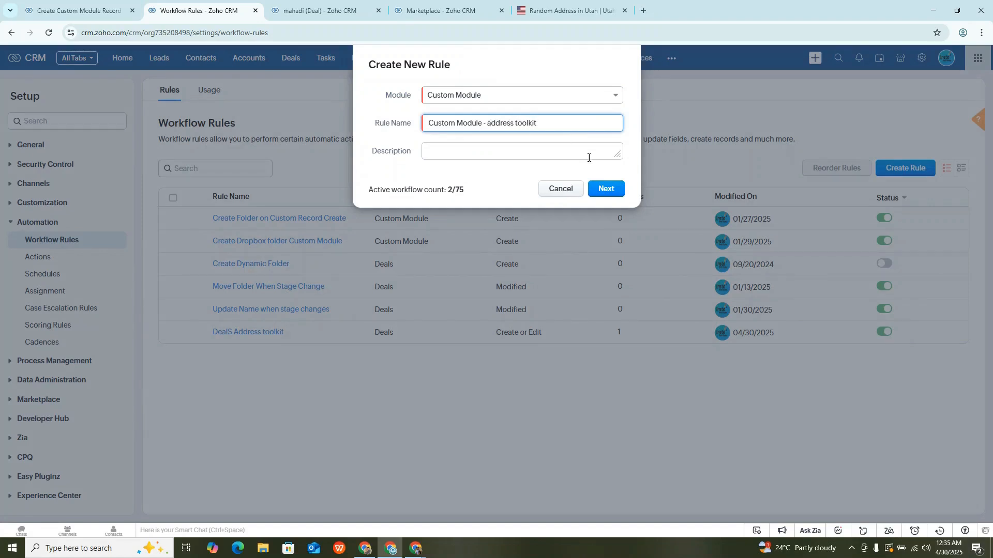
click(602, 189)
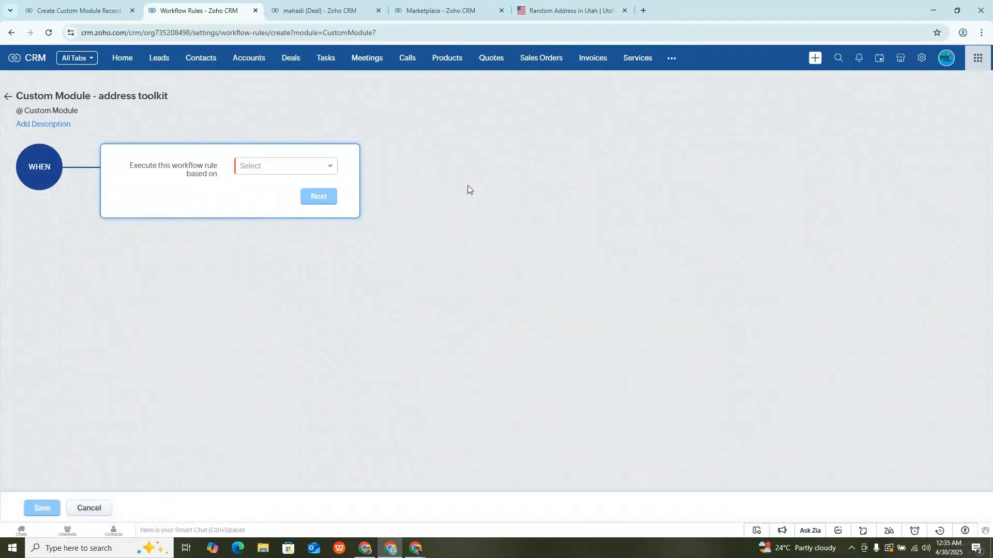
Step: Set the rule to run on the record action Create or Edit, repeating whenever a custom module record is edited
click(439, 10)
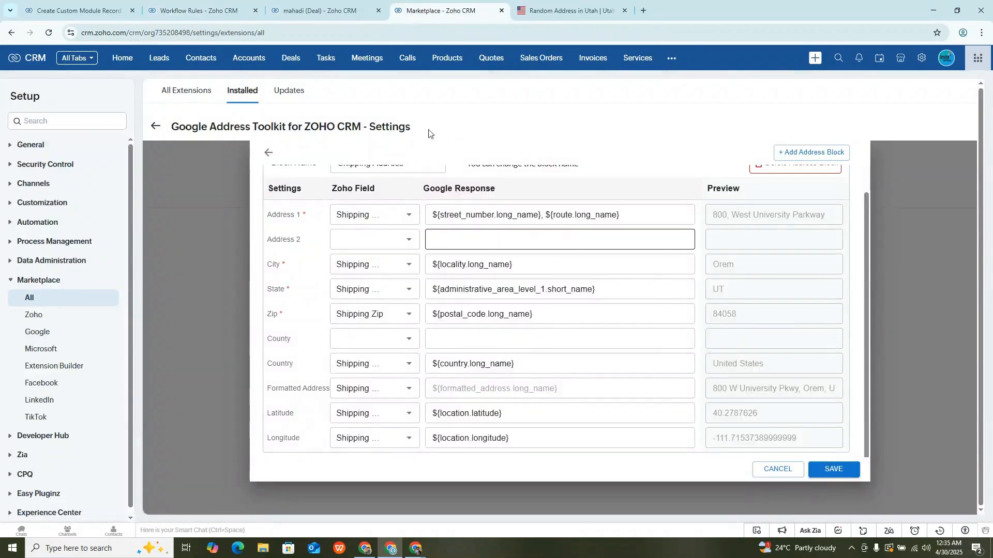
click(201, 4)
click(268, 165)
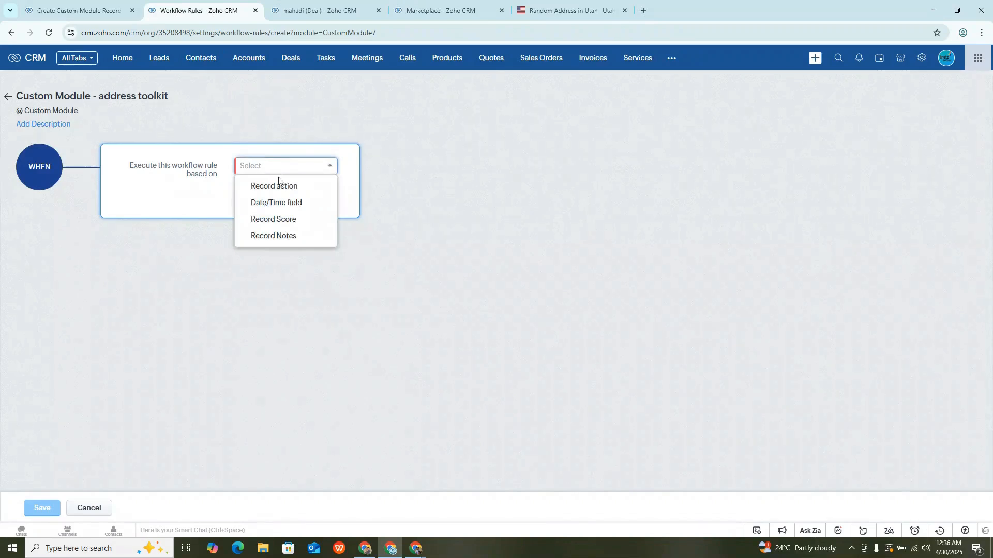
click(262, 186)
click(268, 197)
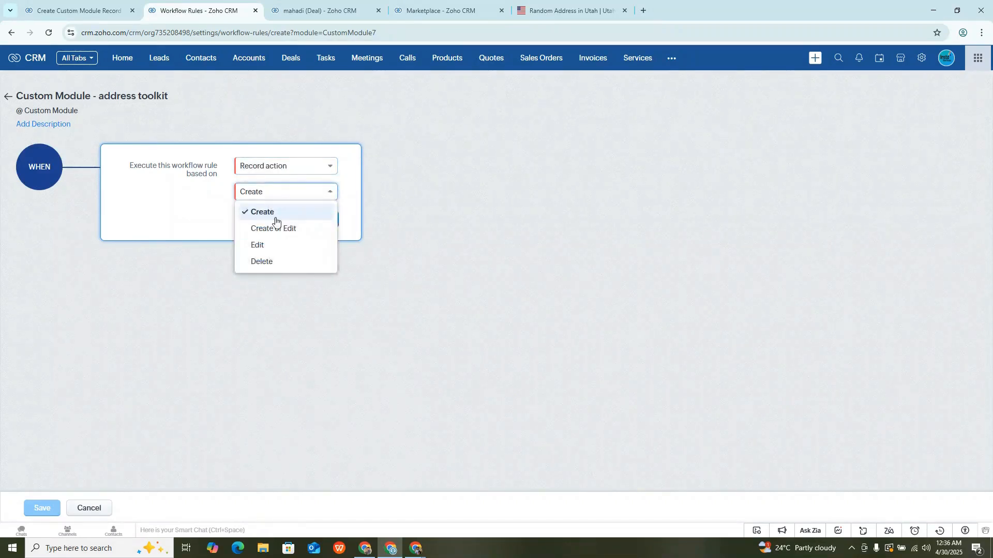
click(269, 227)
click(279, 219)
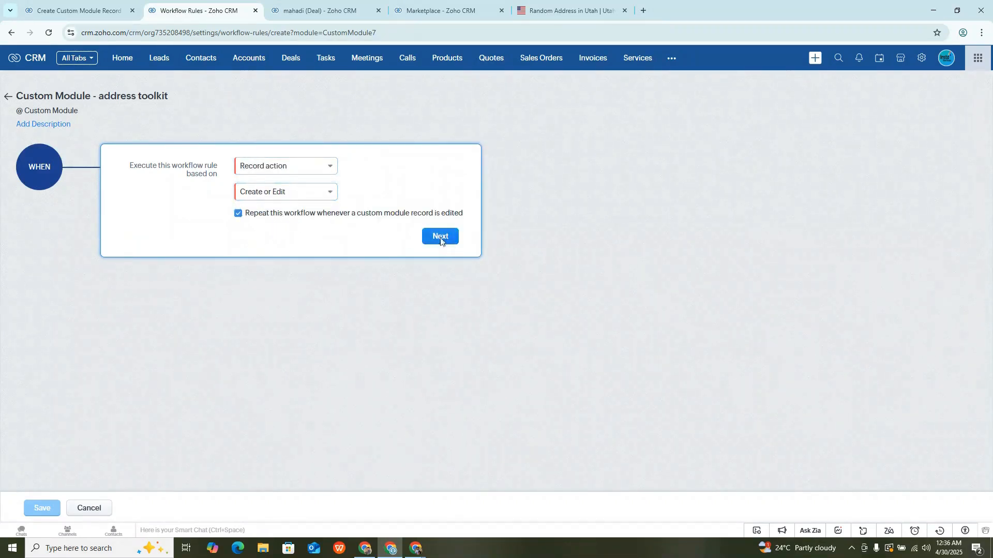
click(441, 236)
Step: Apply the rule to all Custom Module records and start new settings for the Create Address Toolkit Settings instant action
click(299, 270)
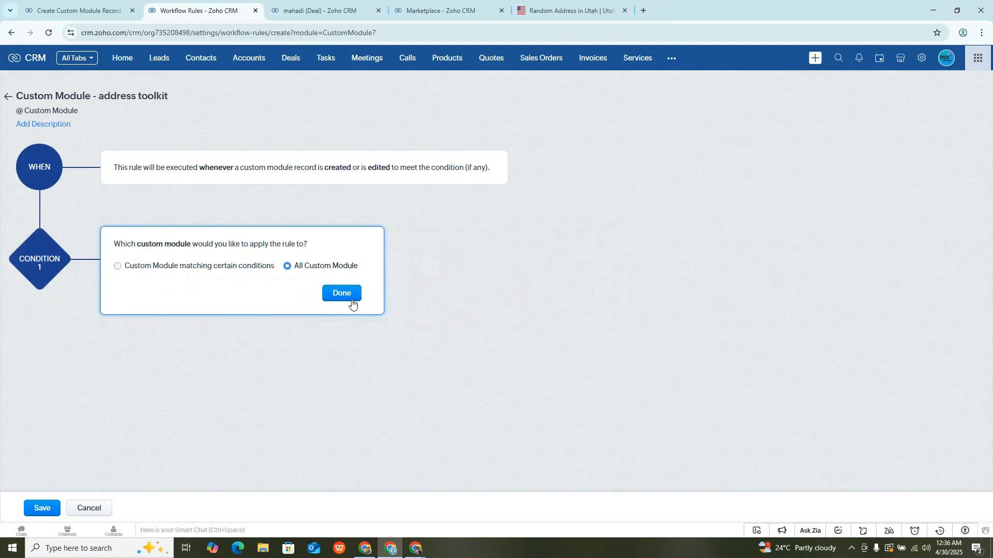
click(342, 293)
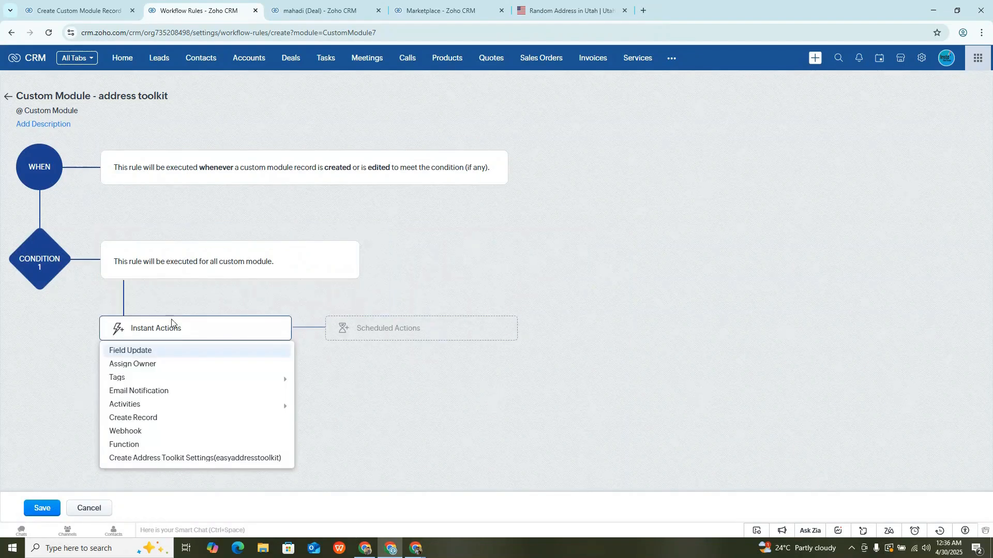
click(191, 459)
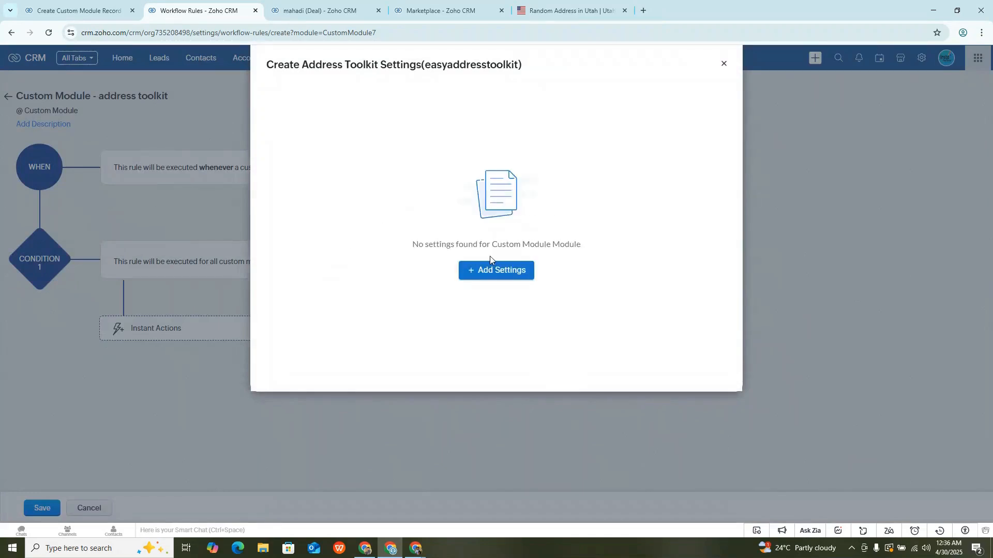
click(492, 272)
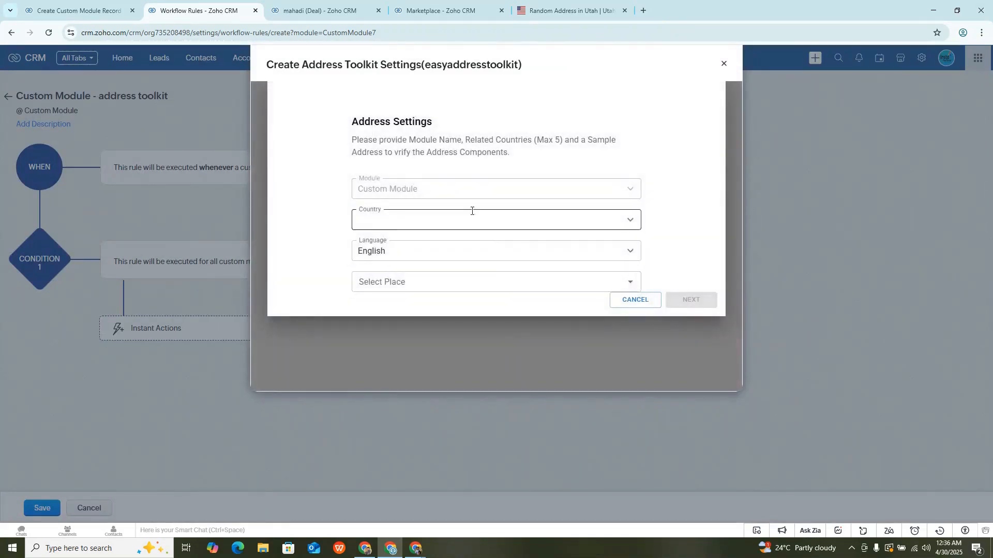
Step: Set the address settings' country to United States and the sample place to Utah Valley University, and proceed to the field mapping
click(418, 225)
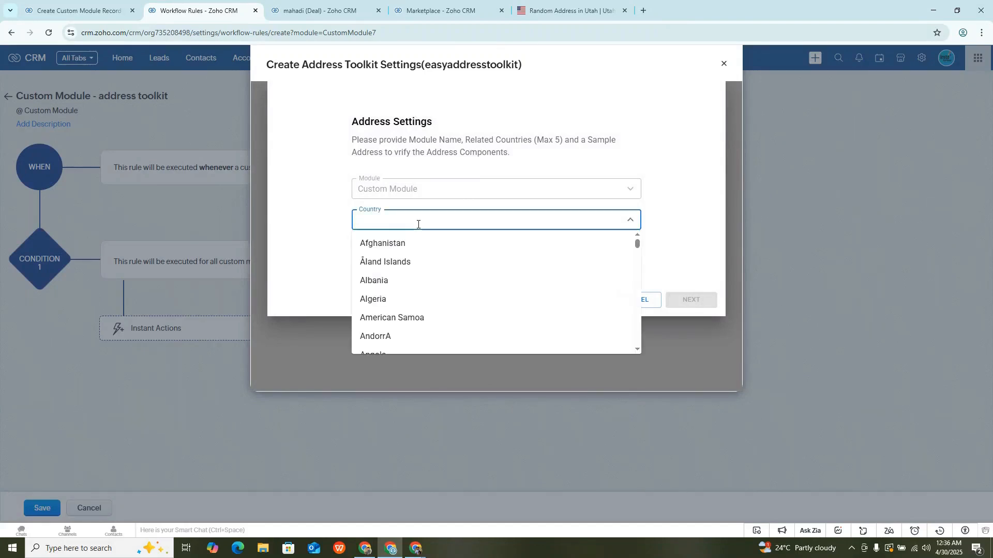
text(unit)
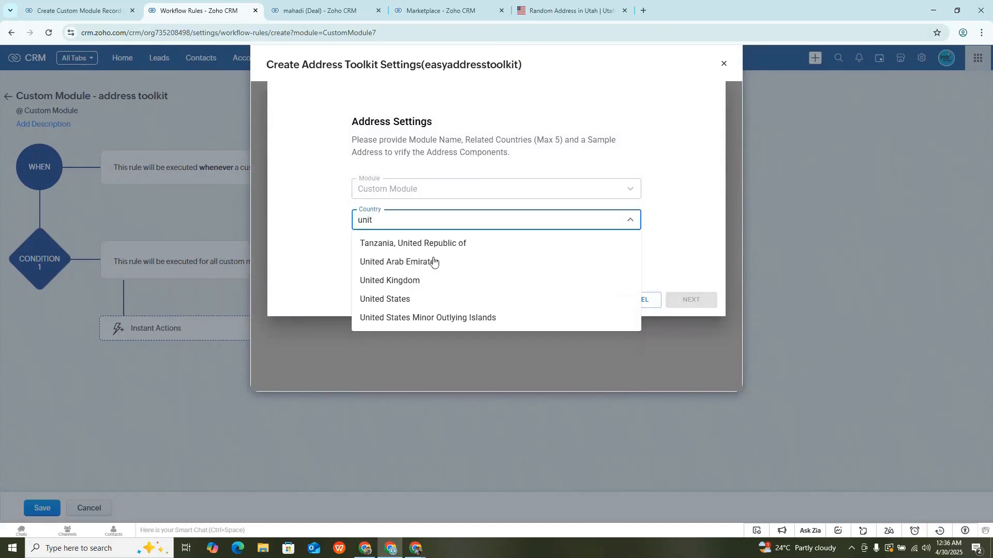
click(408, 300)
click(303, 257)
click(405, 284)
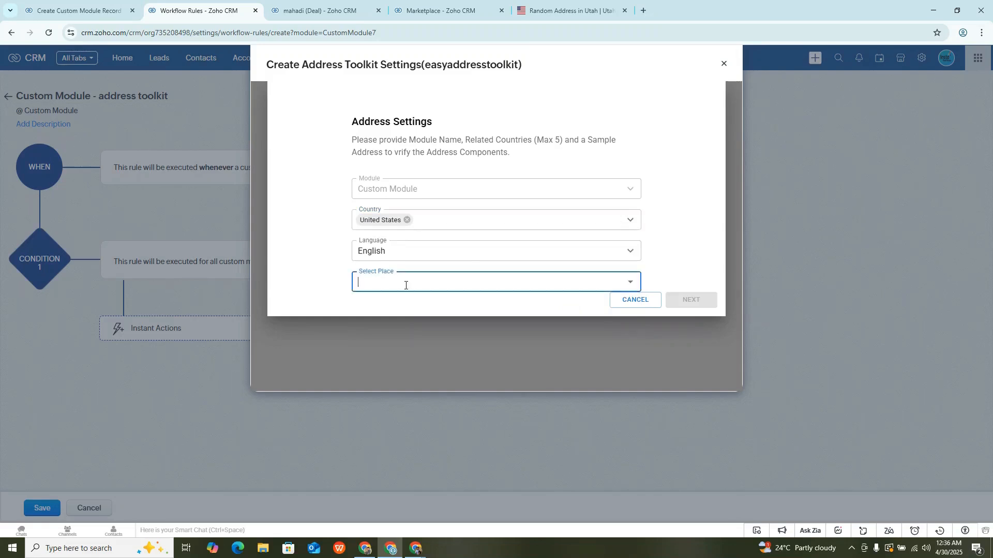
text(utah)
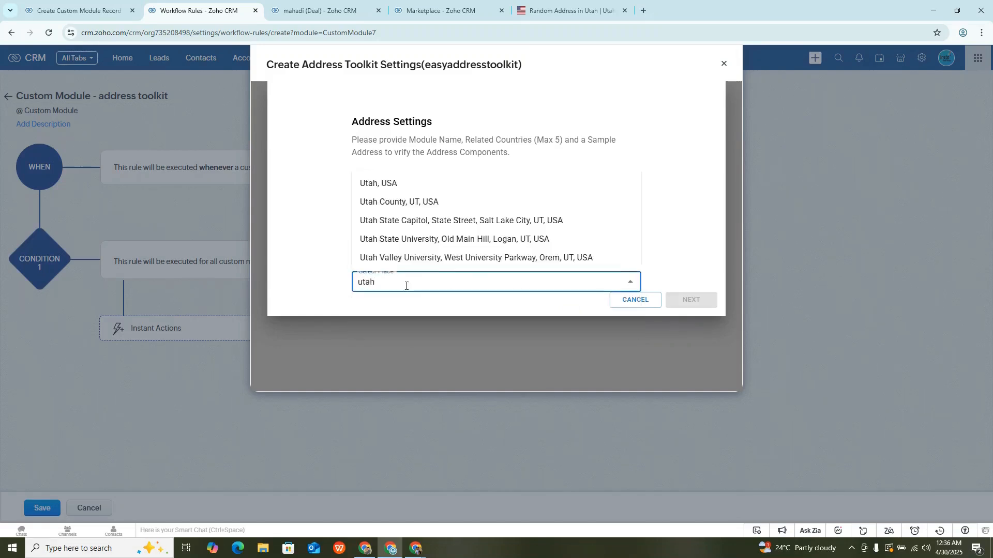
click(448, 264)
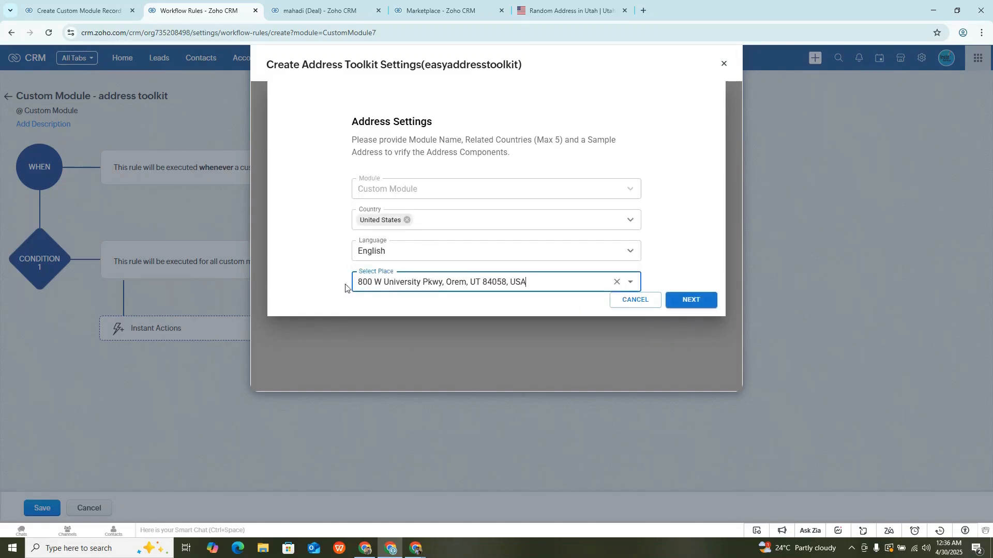
click(679, 304)
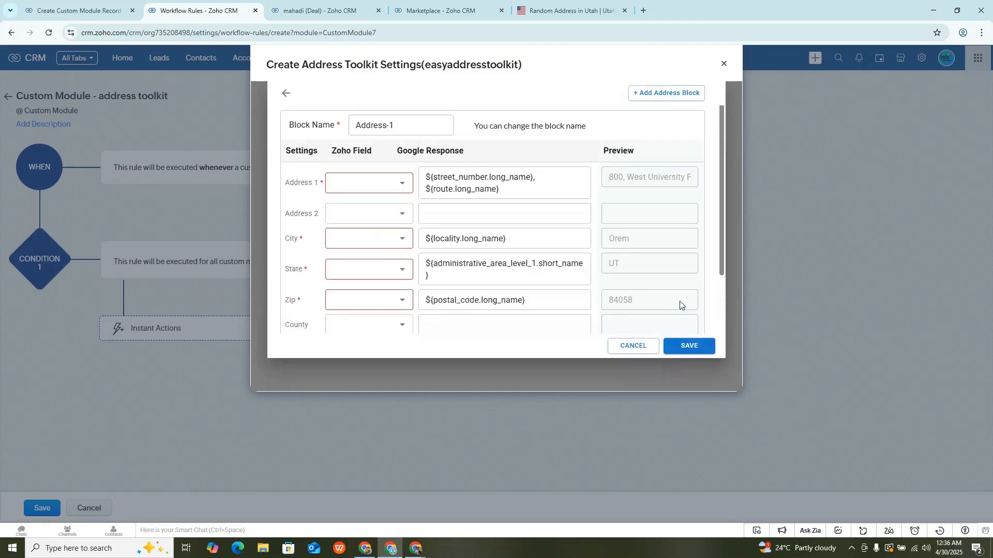
Step: Rename the address block to "Billing Address" and map Address 1 to the Street field
click(346, 188)
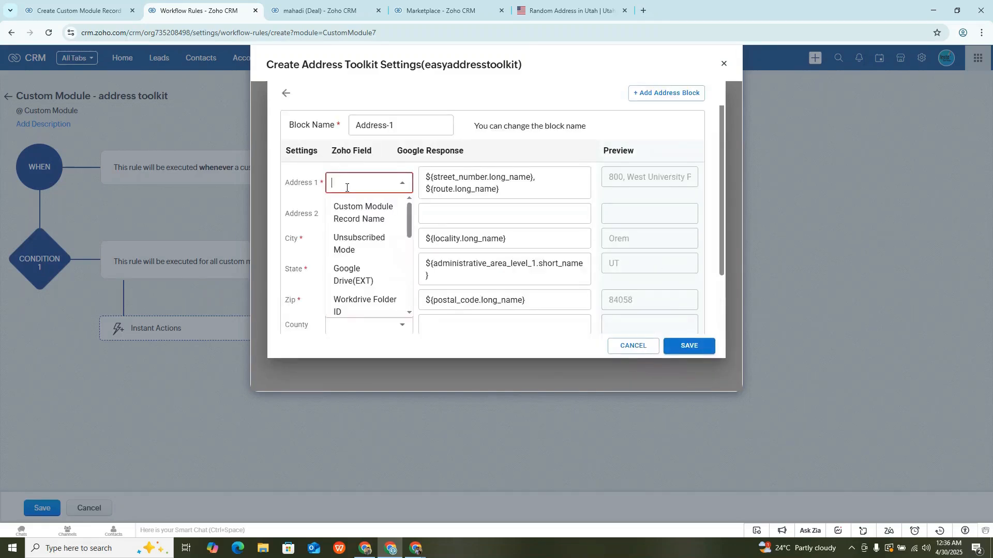
triple_click(432, 132)
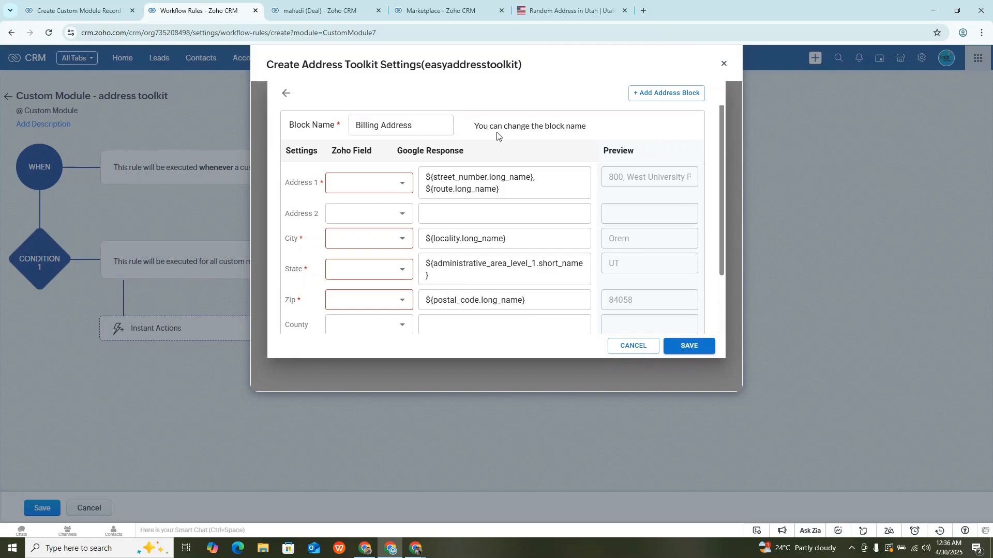
click(368, 183)
text(stre)
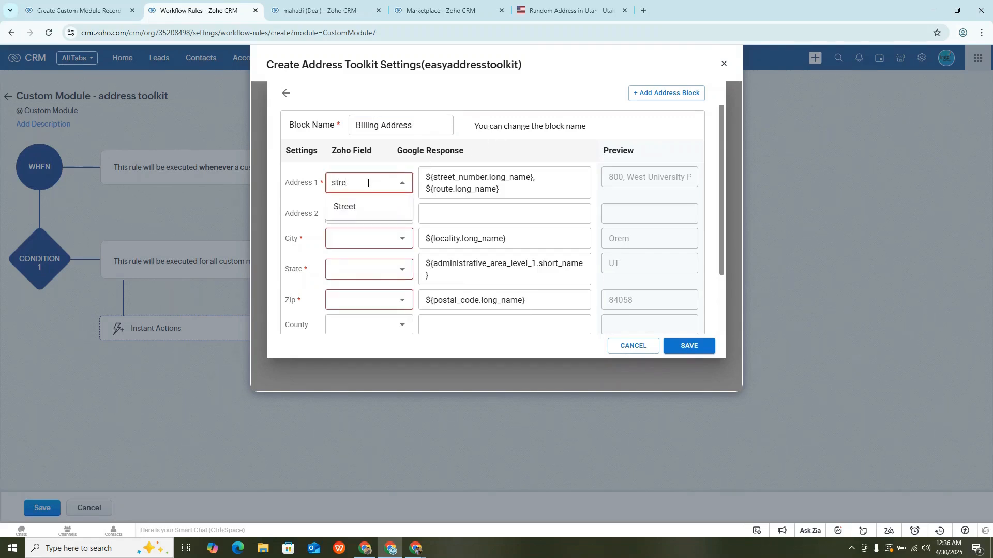
click(362, 207)
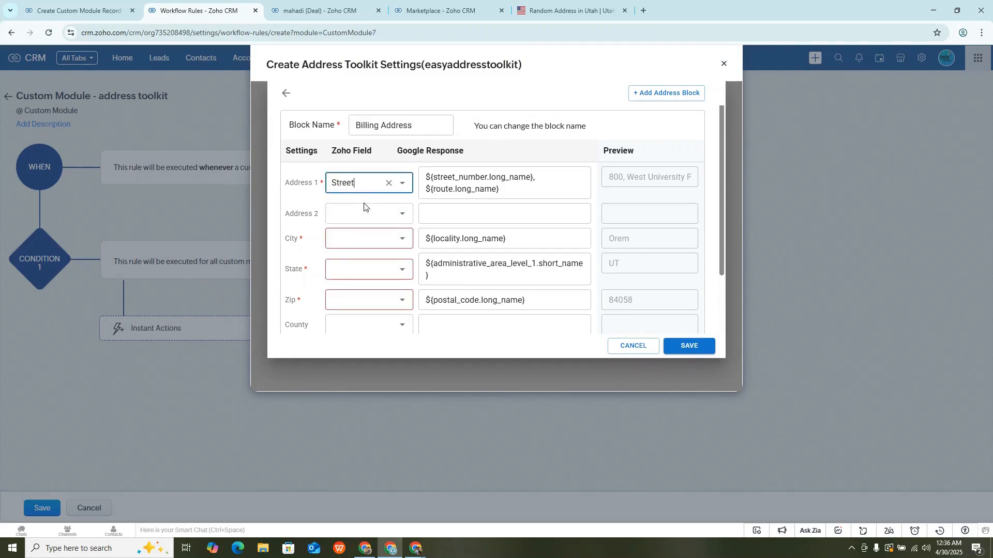
Step: Map the block's City setting to the City field and its State setting to the State field
click(342, 241)
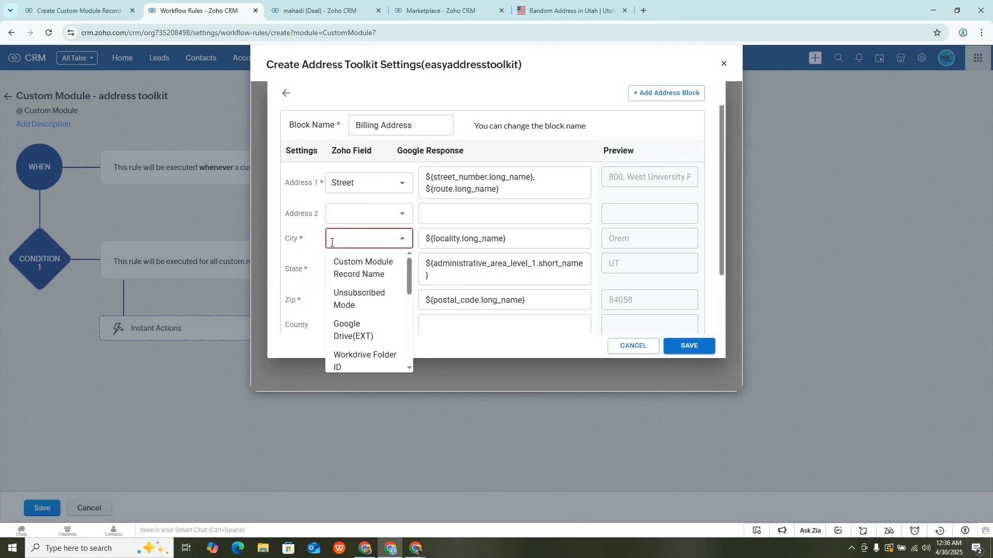
text(city)
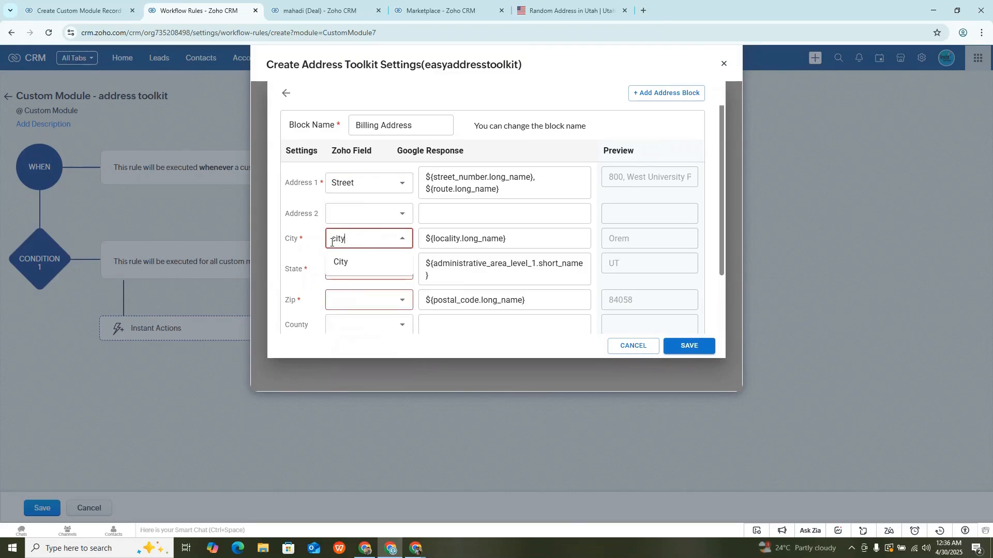
click(353, 263)
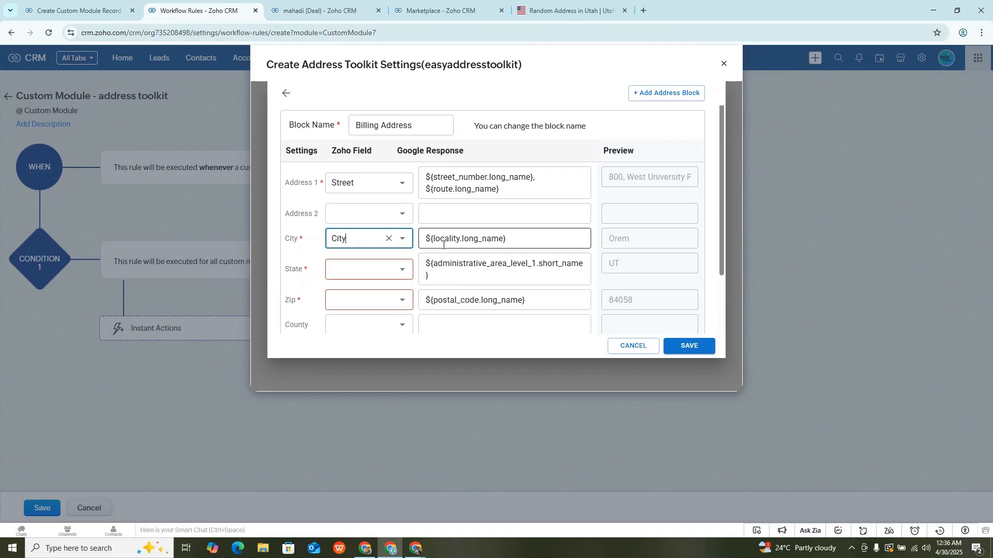
click(379, 275)
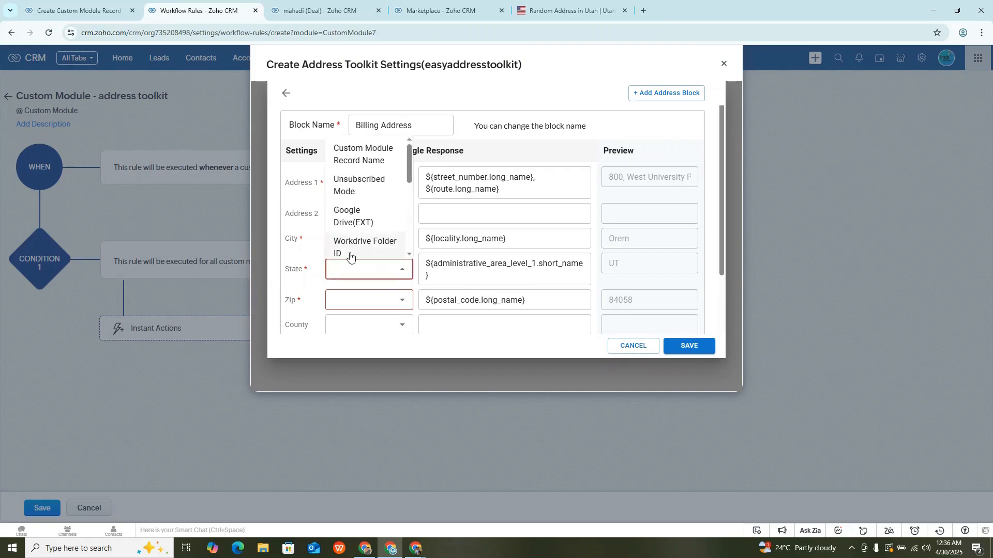
text(stat)
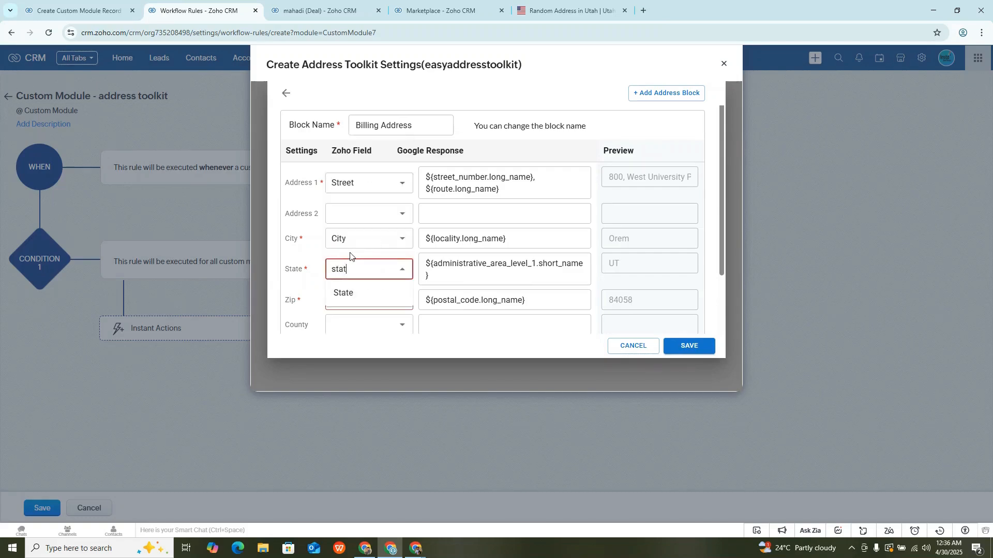
click(362, 293)
Step: Map the block's Zip setting to the Zip field and its Country setting to the Country field
scroll(356, 243, down, 2)
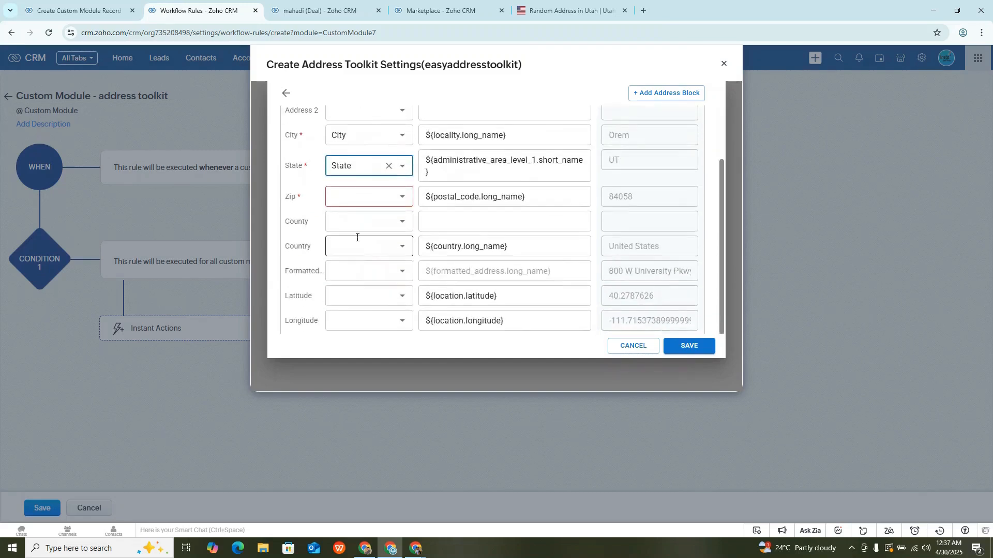
click(350, 201)
text(zip)
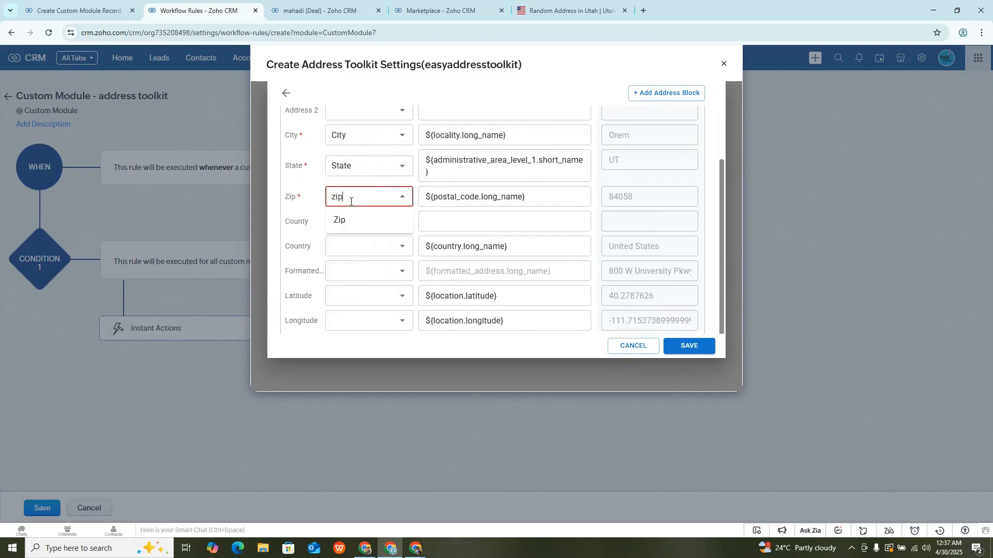
click(340, 221)
click(340, 244)
text(c)
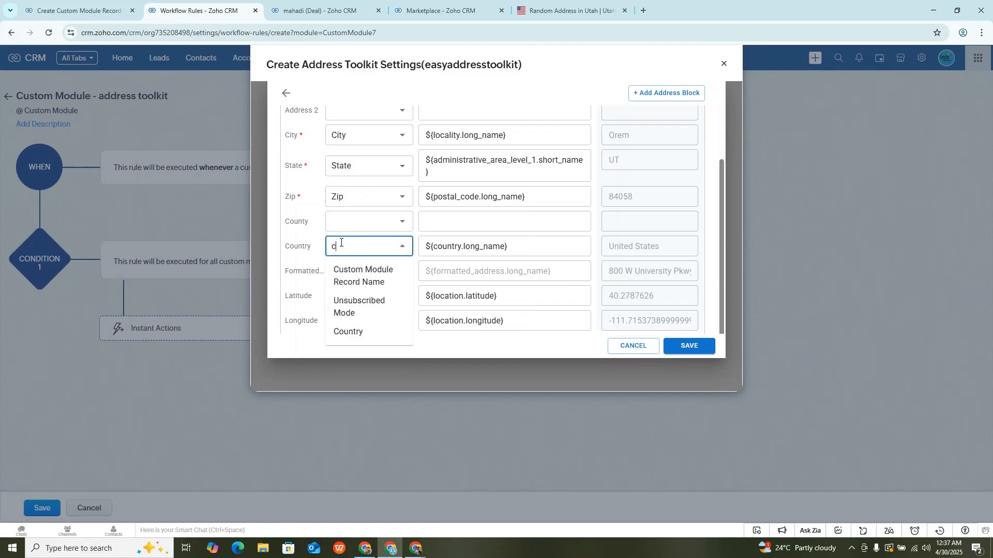
text(ounbt)
key(BackSpace)
key(BackSpace)
key(BackSpace)
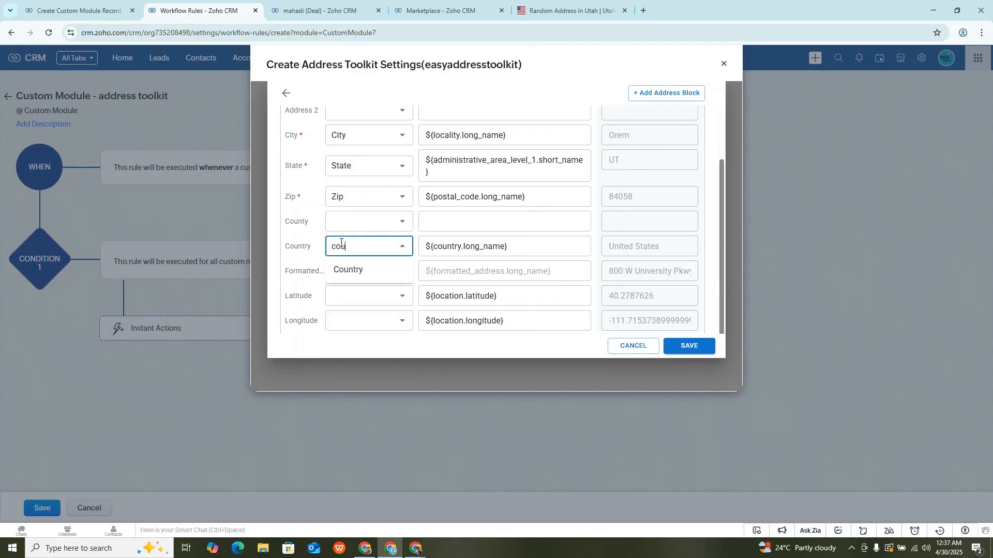
click(345, 268)
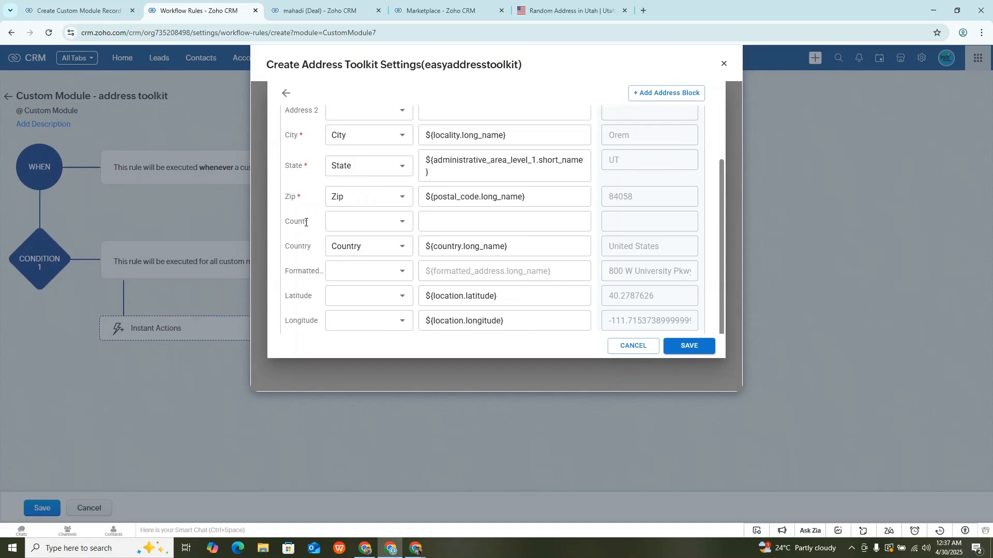
Step: Map the block's Formatted Address setting to the Full Address field, leaving County unmapped
double_click(305, 223)
click(346, 273)
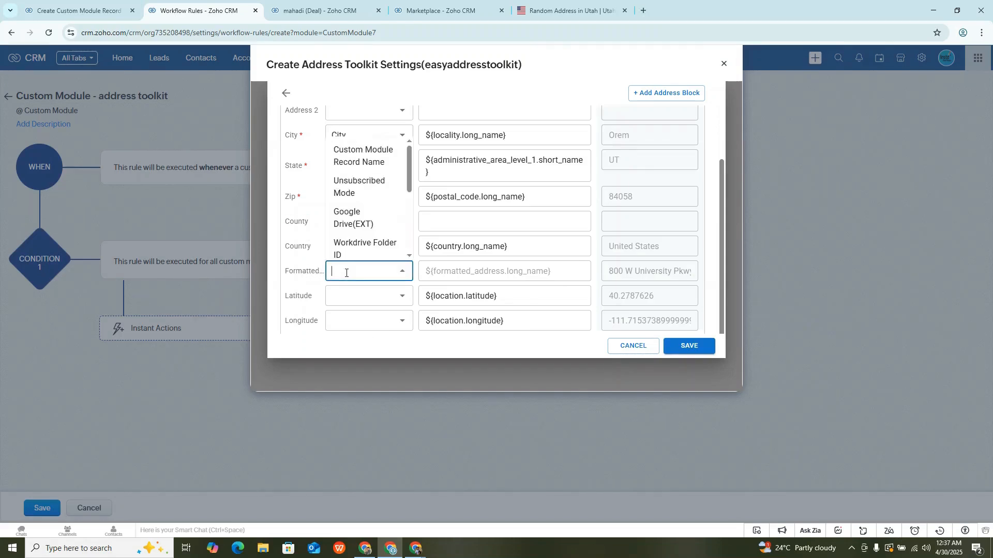
text(ful)
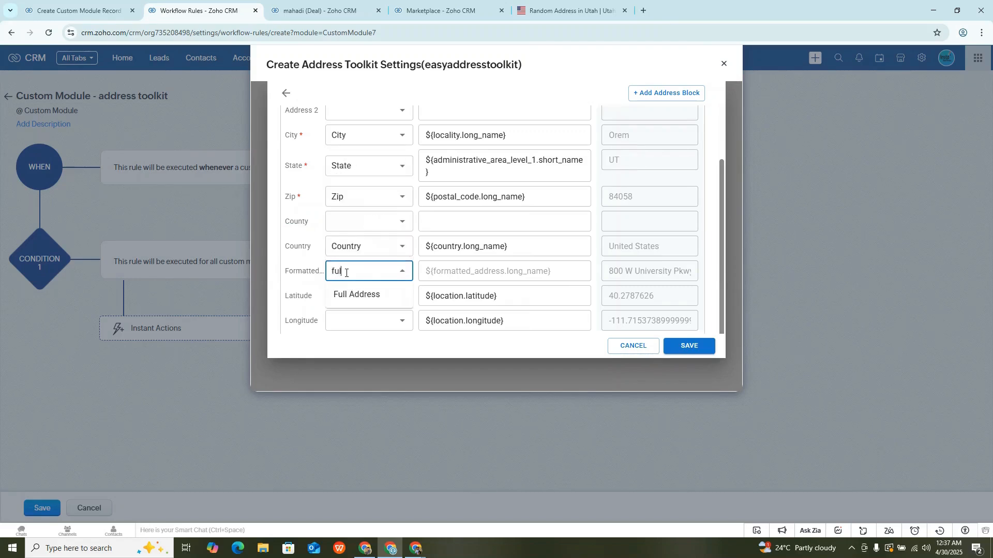
click(361, 295)
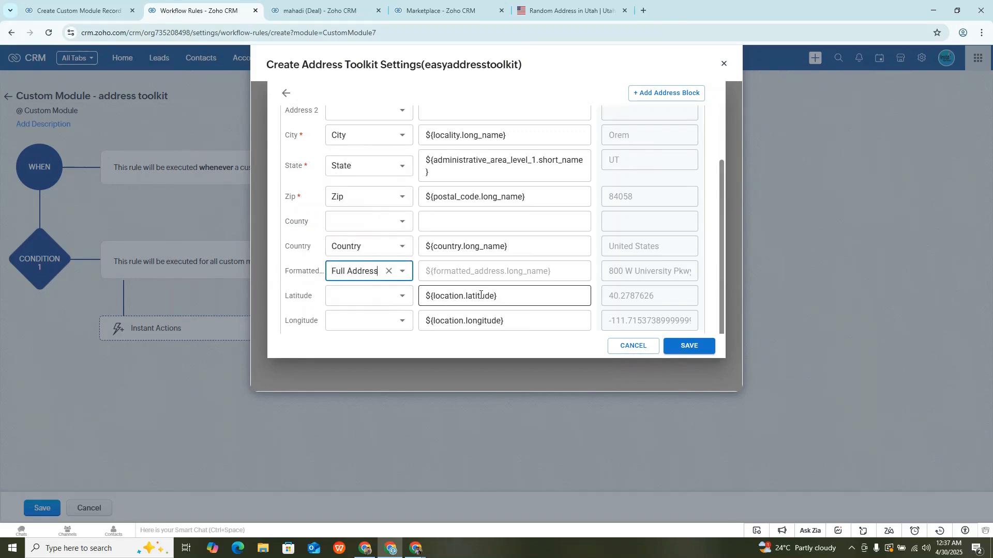
Step: Map the block's Latitude setting to the lat field and its Longitude setting to the long field
scroll(481, 295, down, 1)
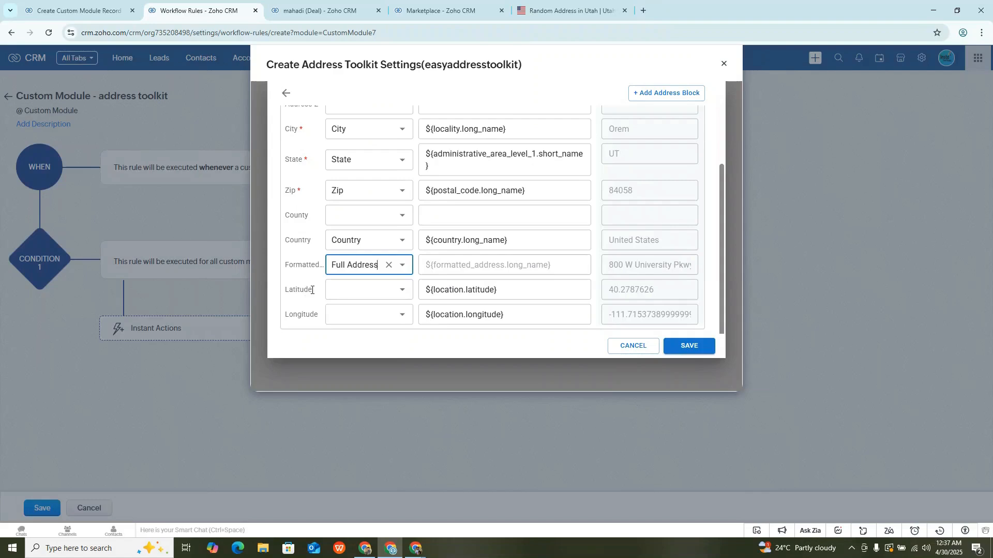
double_click(312, 290)
click(330, 287)
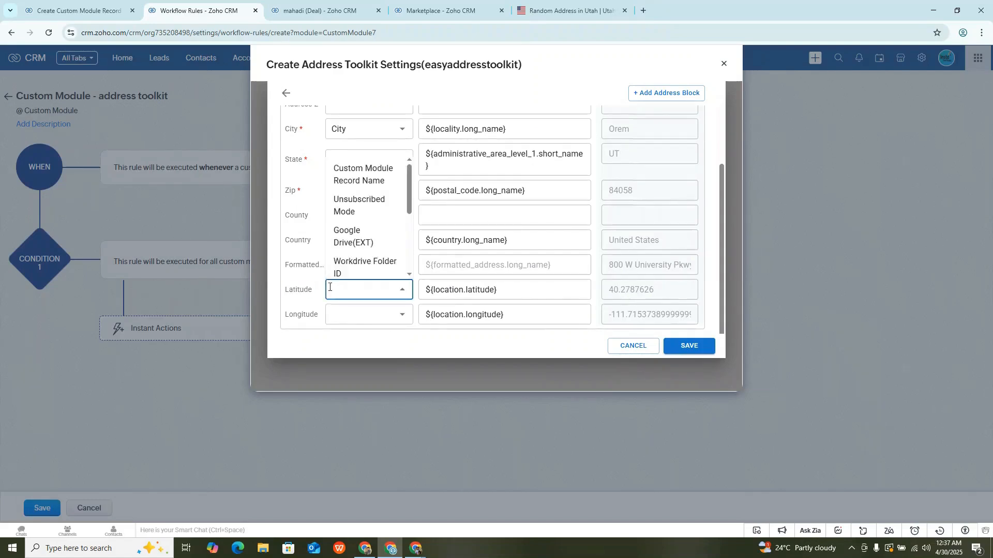
text(lat)
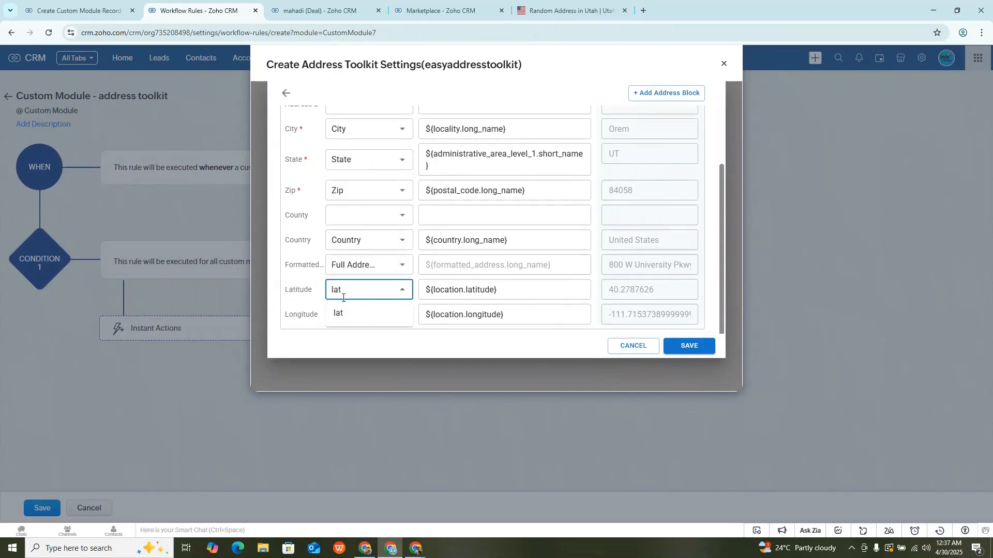
click(349, 316)
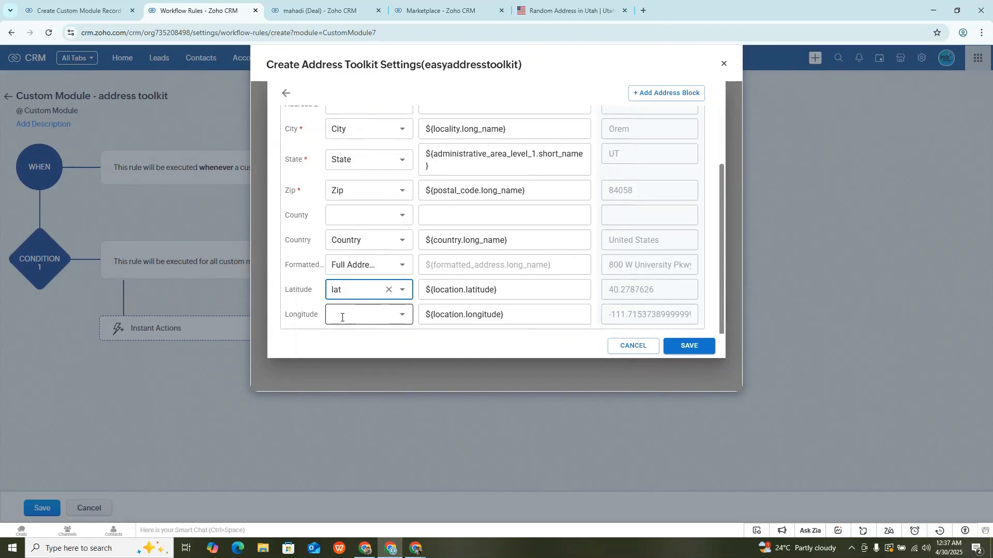
click(341, 318)
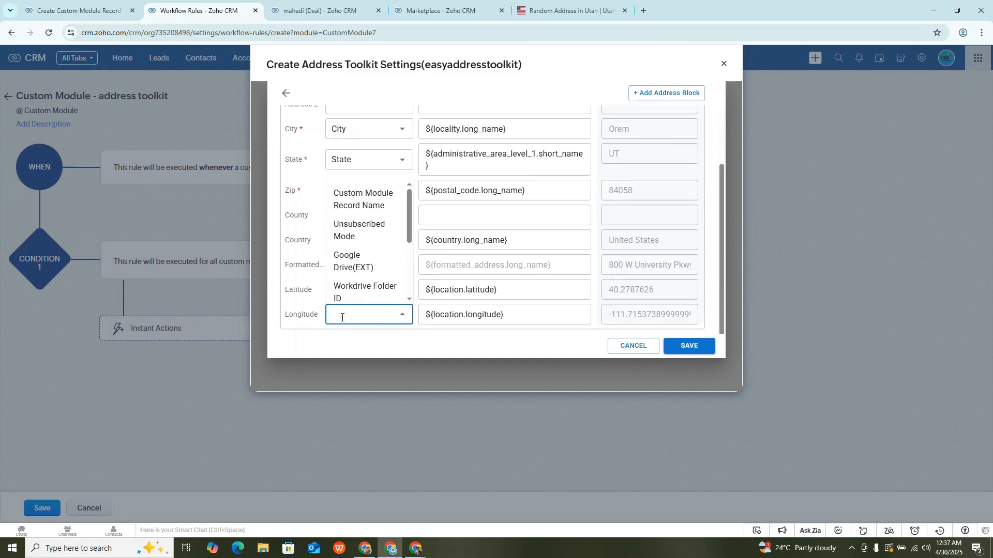
text(long)
click(364, 338)
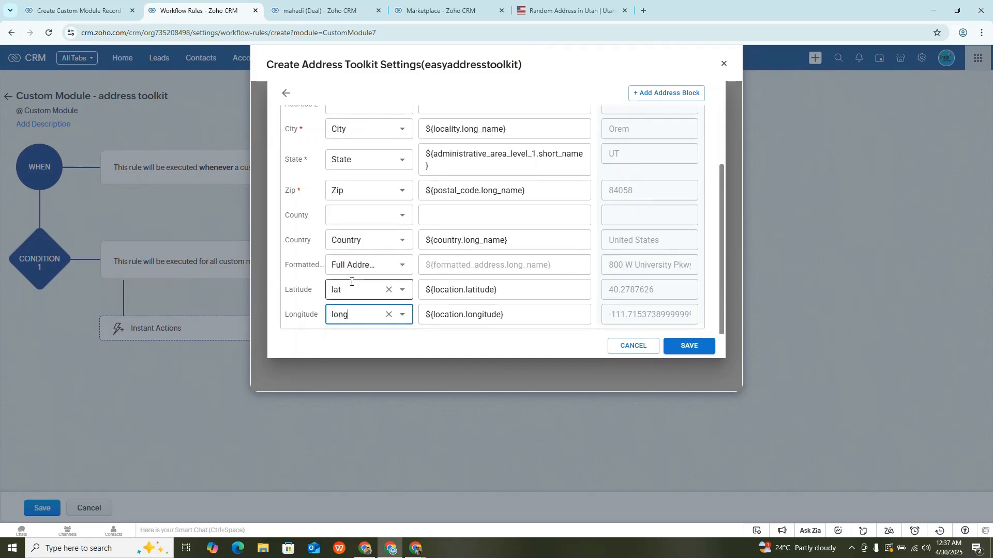
Step: Review the Billing Address field mapping and save it along with the Custom Module address settings
scroll(523, 290, up, 2)
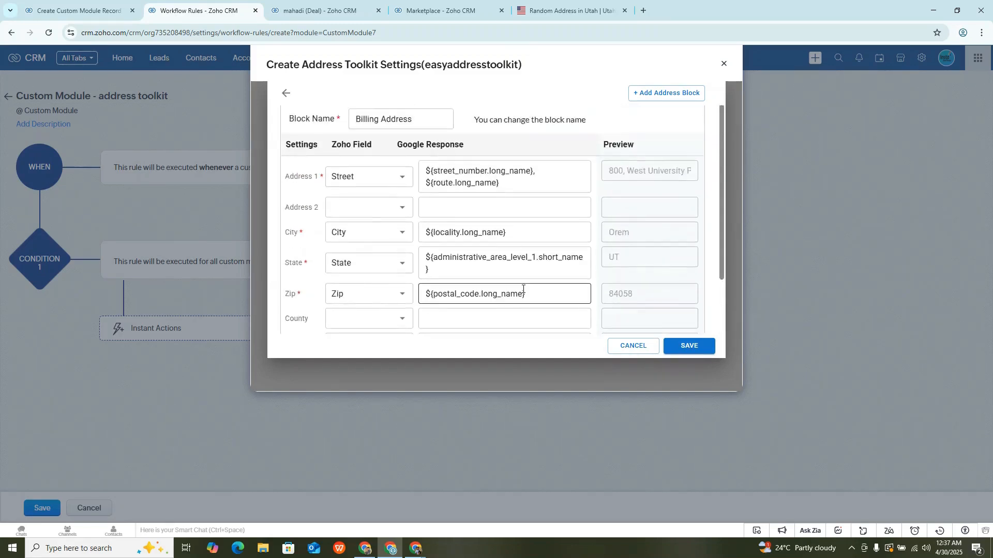
scroll(516, 290, down, 2)
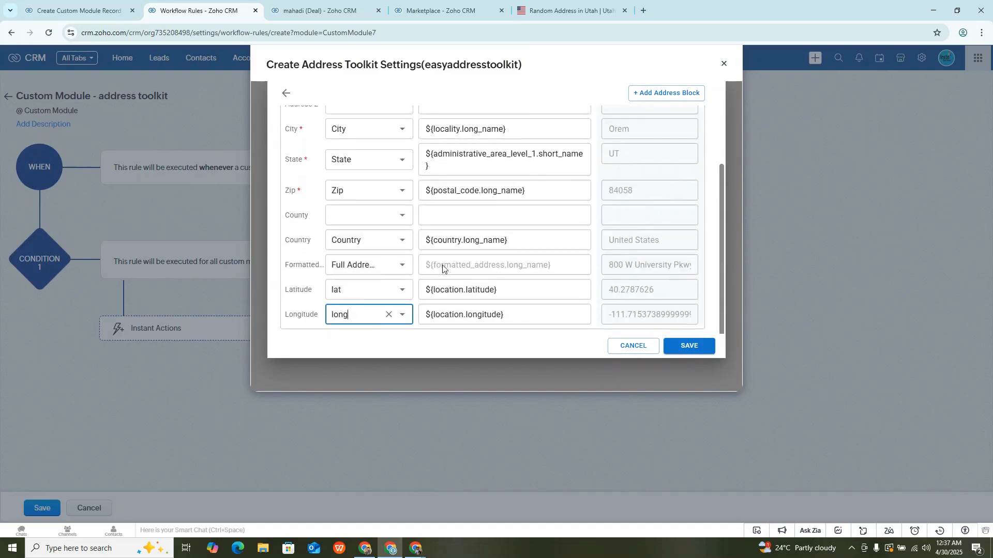
click(689, 348)
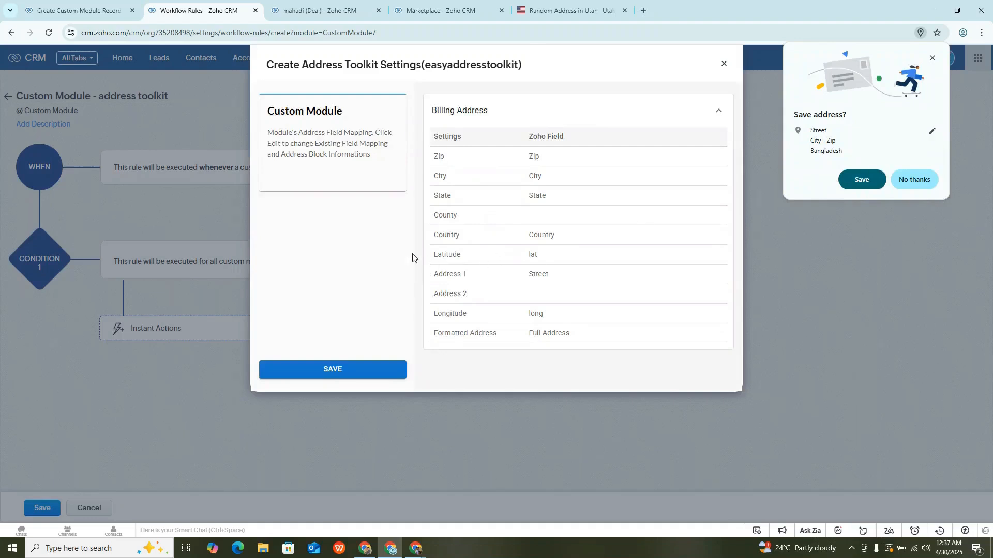
click(359, 368)
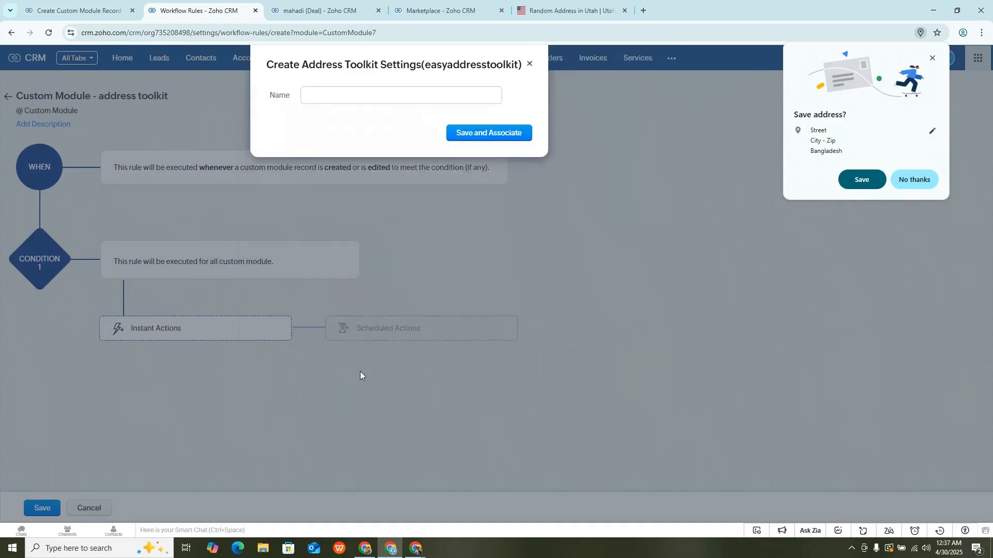
Step: Name the settings "Custom Module - Workflow address toolkit", associate them with the rule, and save the workflow rule
click(385, 102)
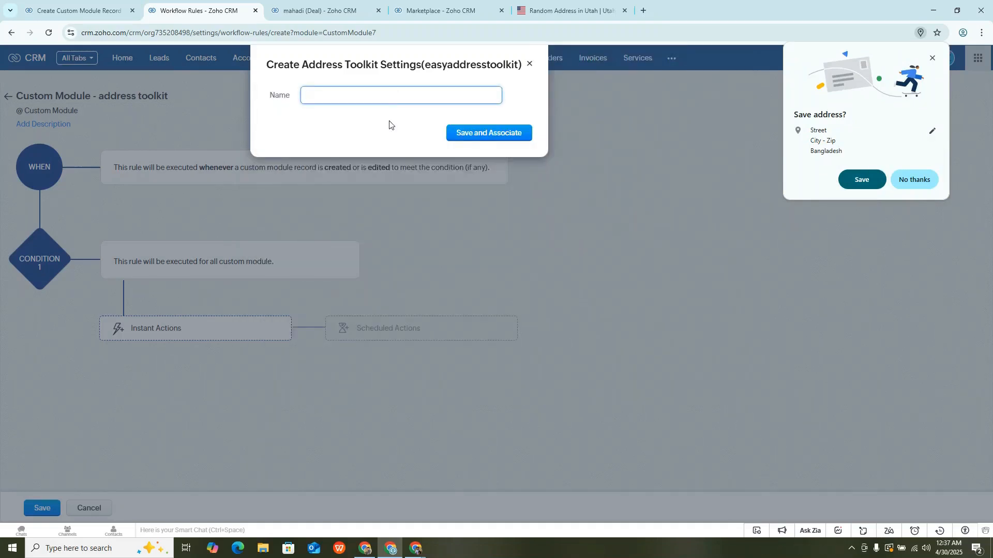
text(Custom Module - Workflow address toolkit)
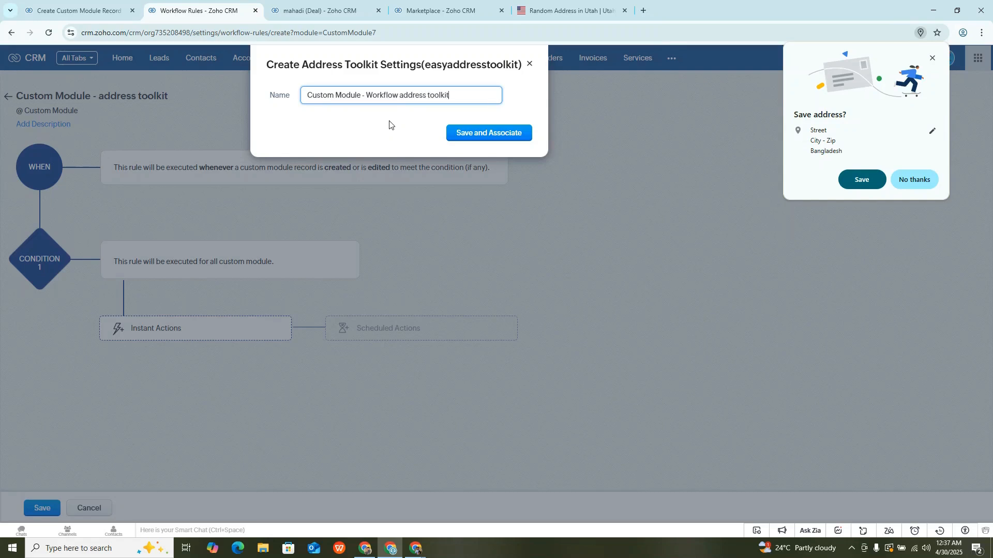
click(460, 133)
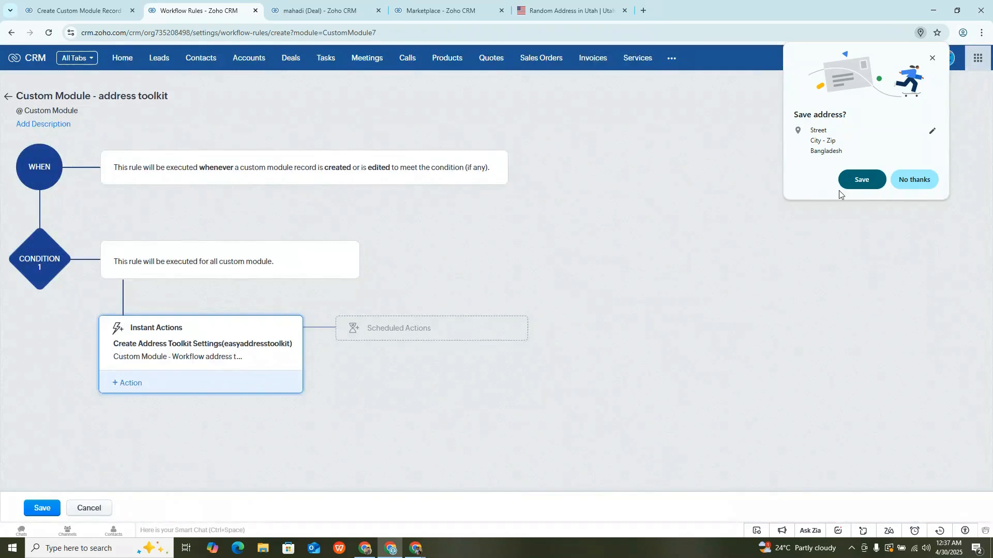
click(910, 178)
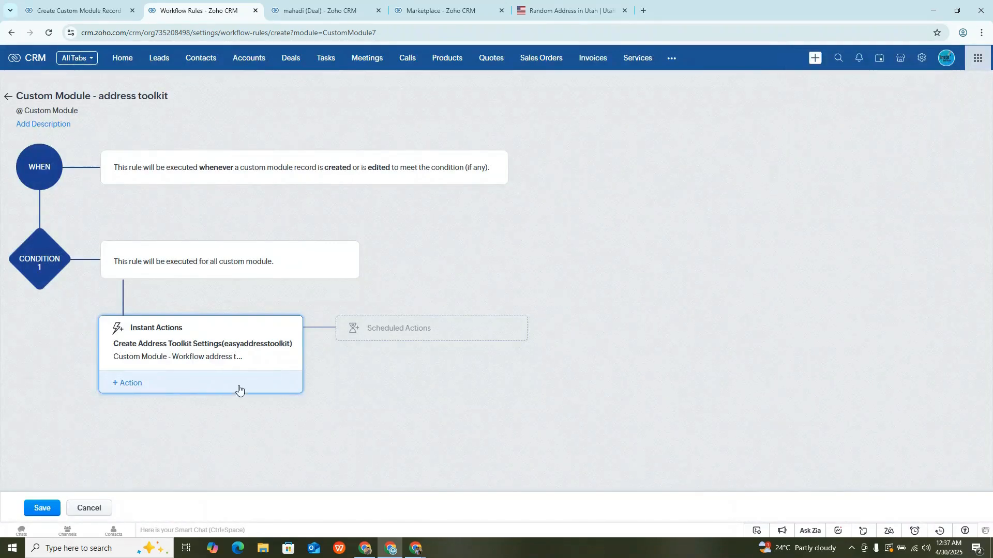
click(46, 506)
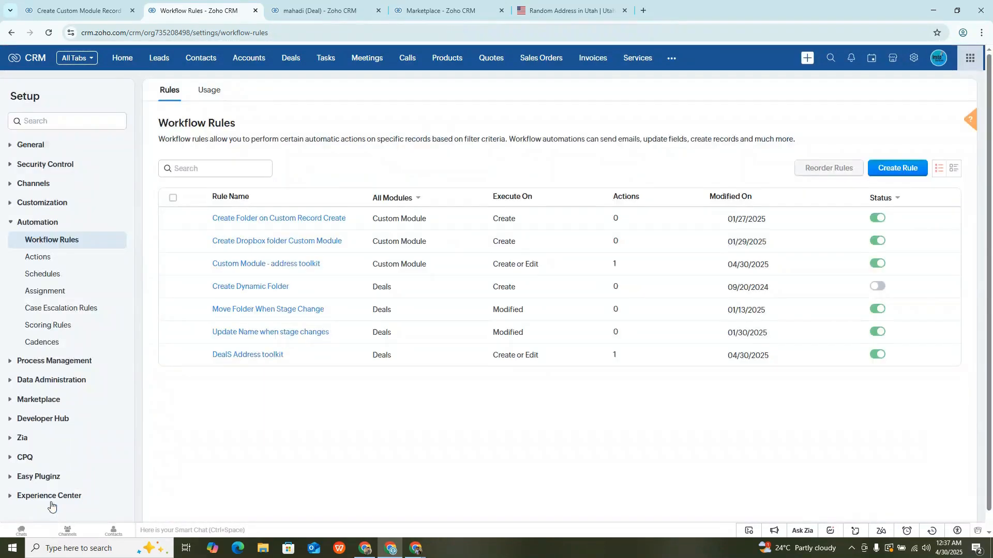
Step: Start a new record in the Custom Module and name it "Test record for video"
click(672, 58)
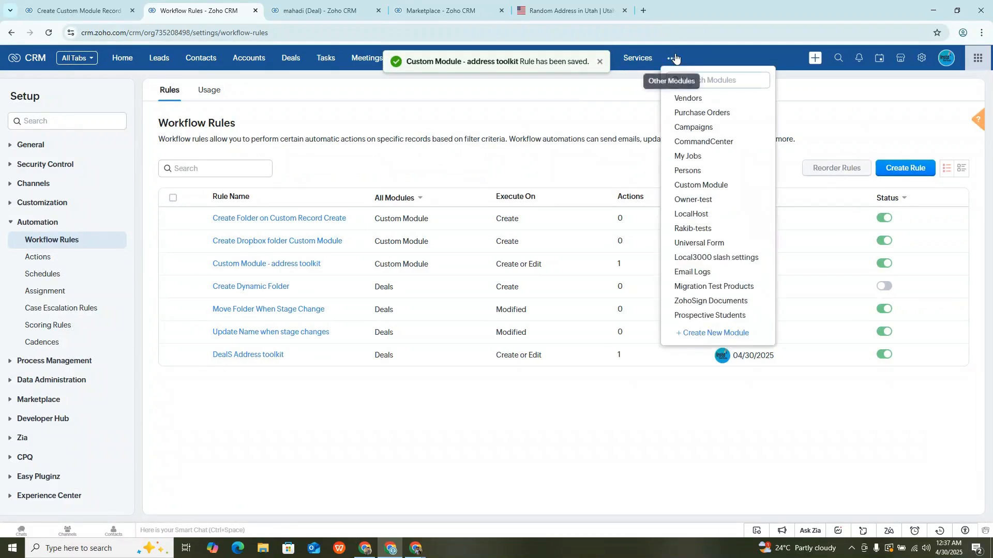
click(599, 62)
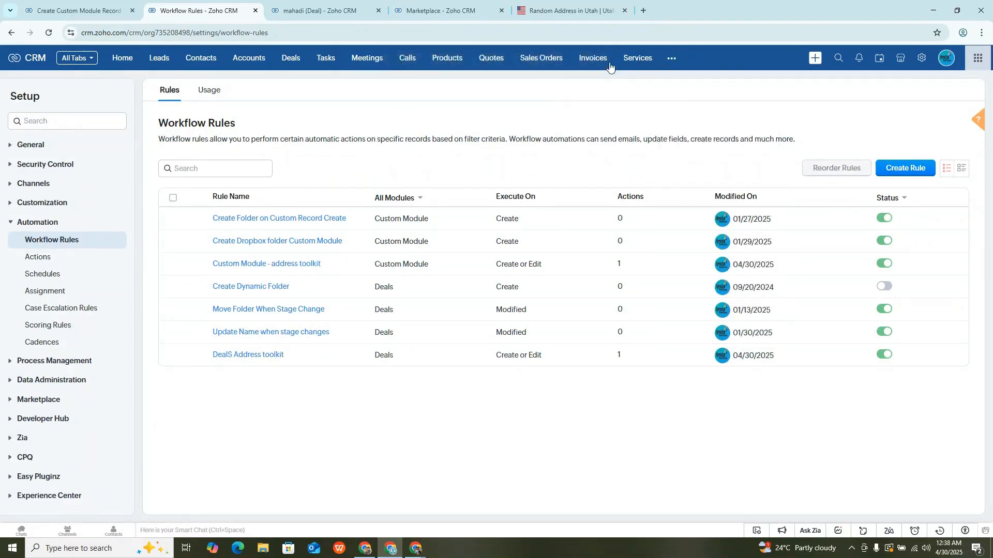
click(671, 60)
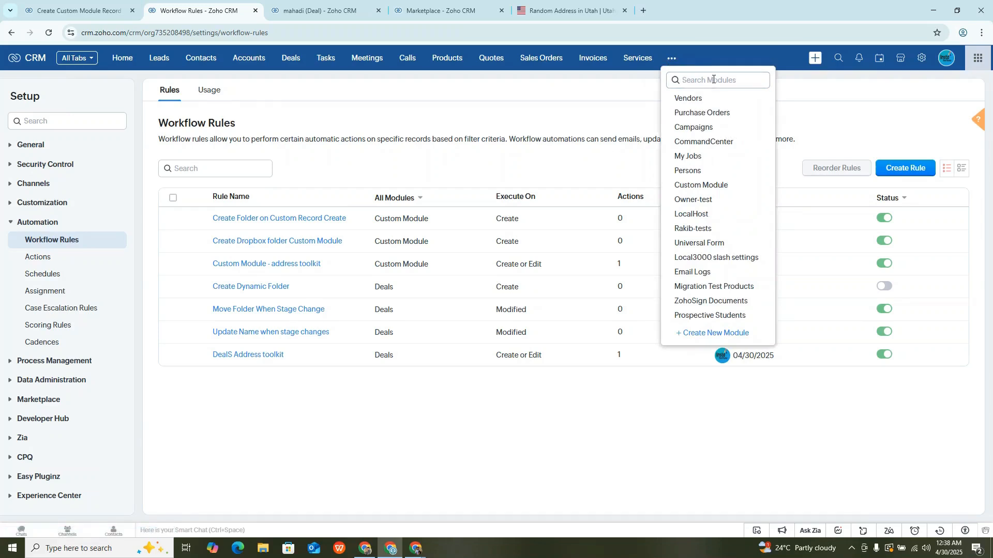
click(710, 186)
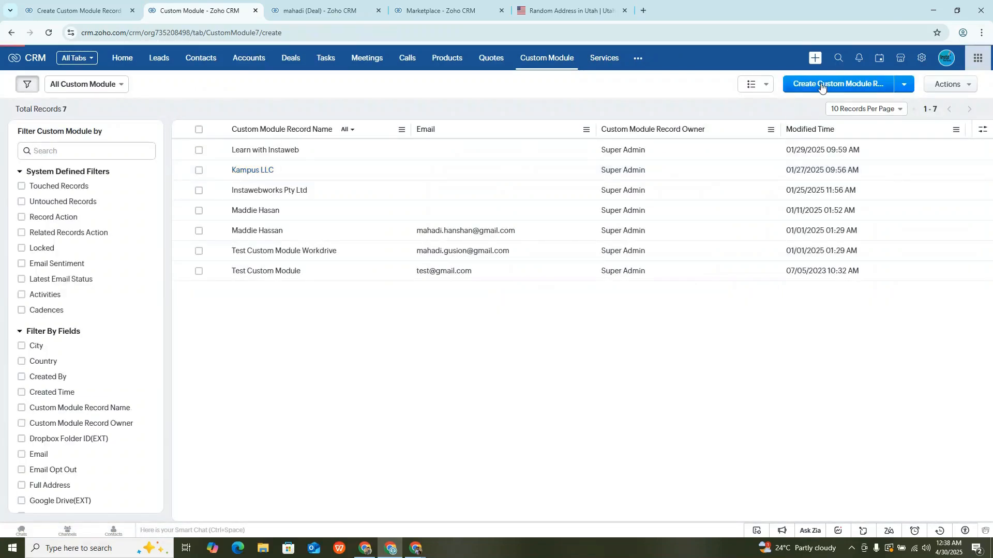
click(224, 227)
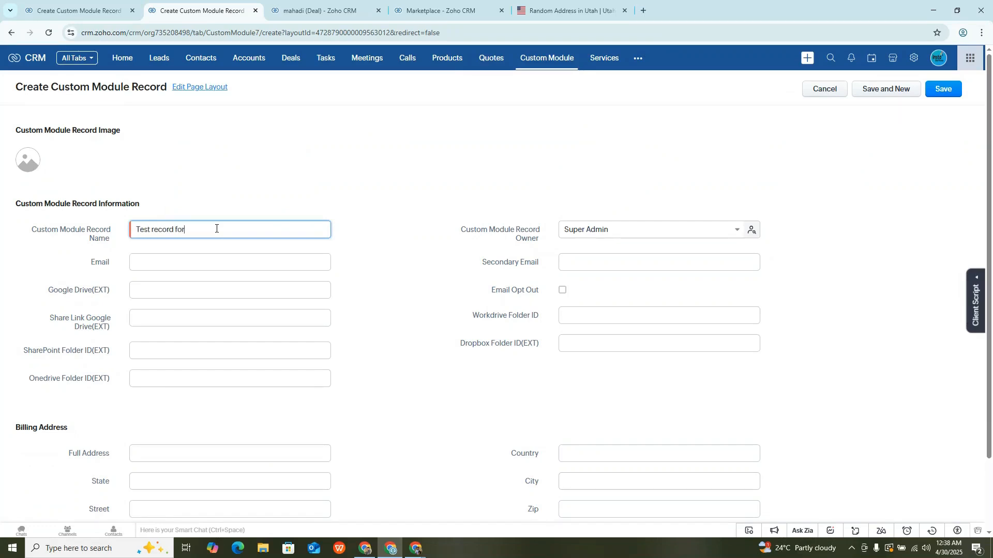
click(373, 213)
scroll(373, 213, down, 2)
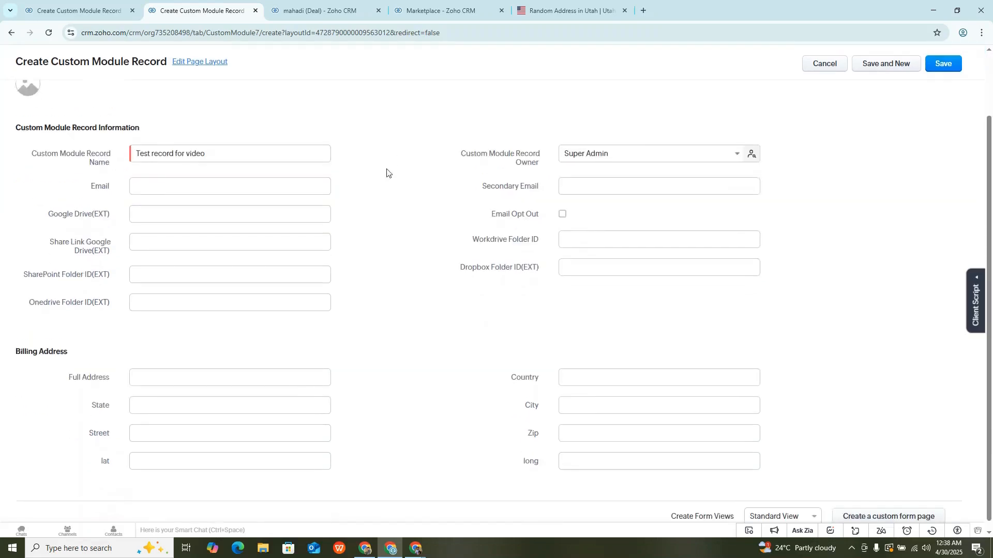
Step: Copy the Provo sample address from the random Utah address page and return to the new record form
click(540, 3)
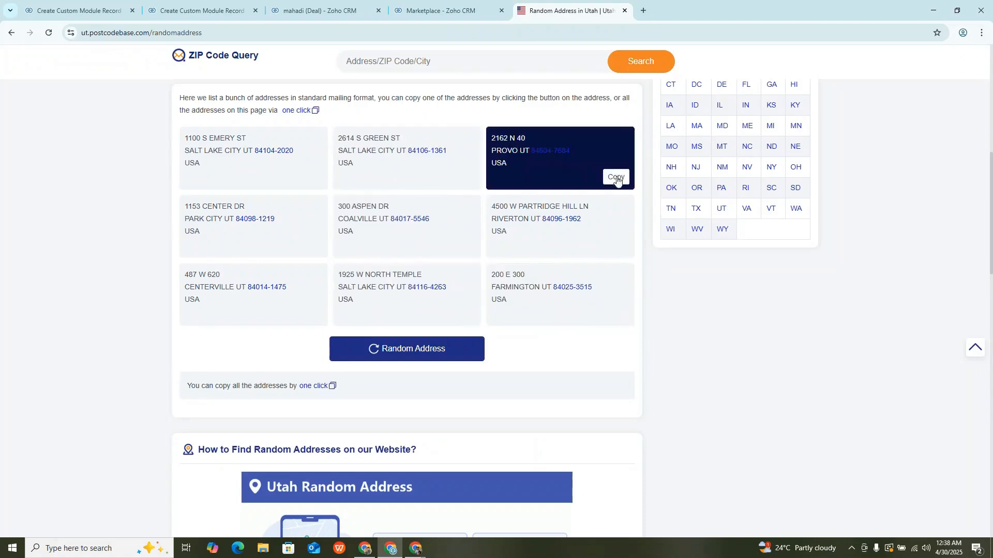
click(83, 10)
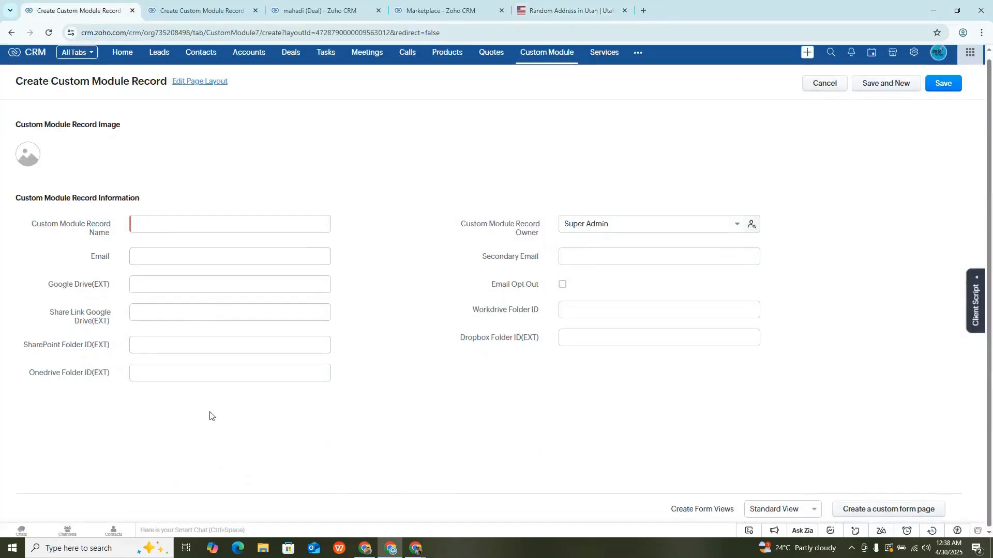
click(440, 11)
click(202, 10)
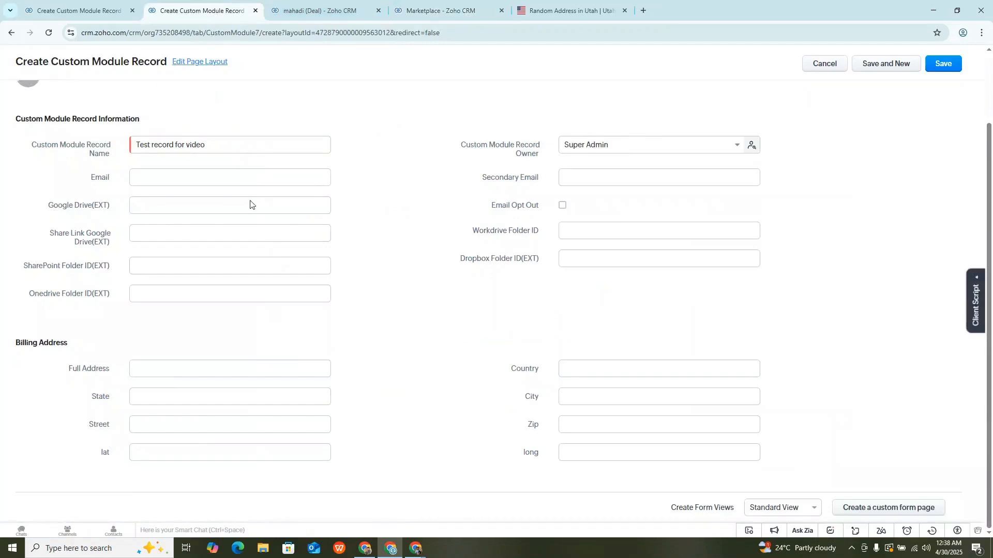
Step: Fill the record's Full Address under Billing Address with the copied sample address and save the record
click(199, 373)
text(2162 N 40 PROVO UT 84604-7684 USA)
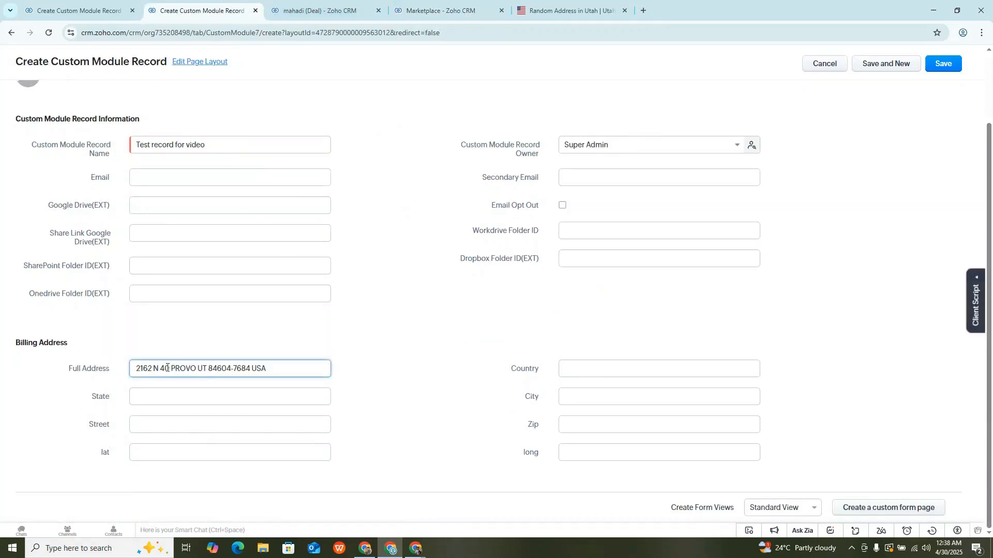
click(941, 62)
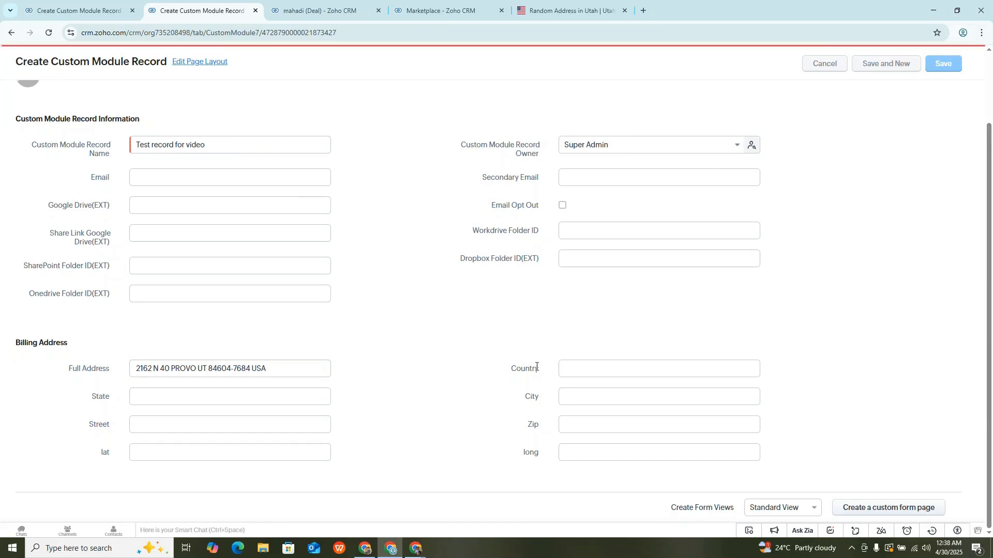
Step: Check the Billing Address fields of the saved test record against the workflow's field mapping
scroll(448, 220, down, 3)
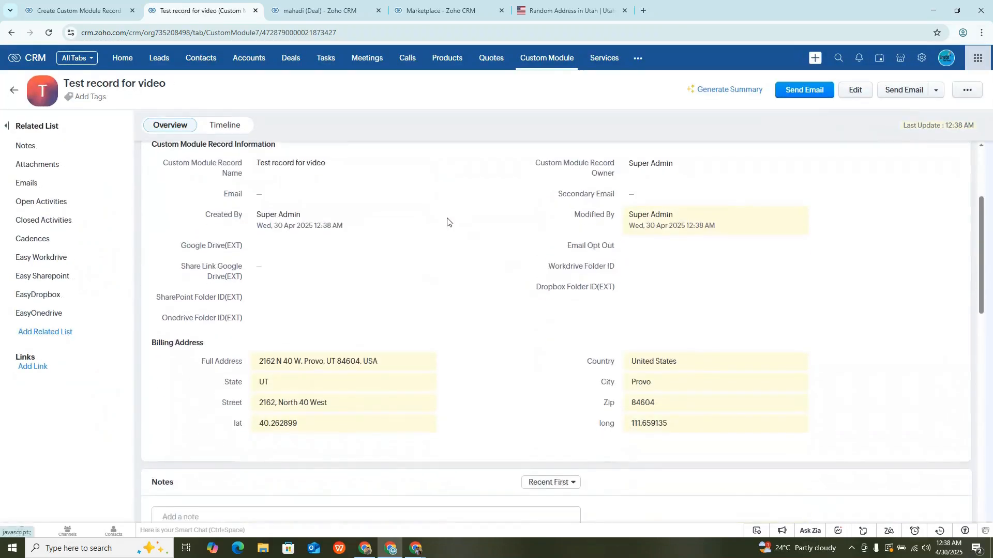
scroll(447, 222, down, 2)
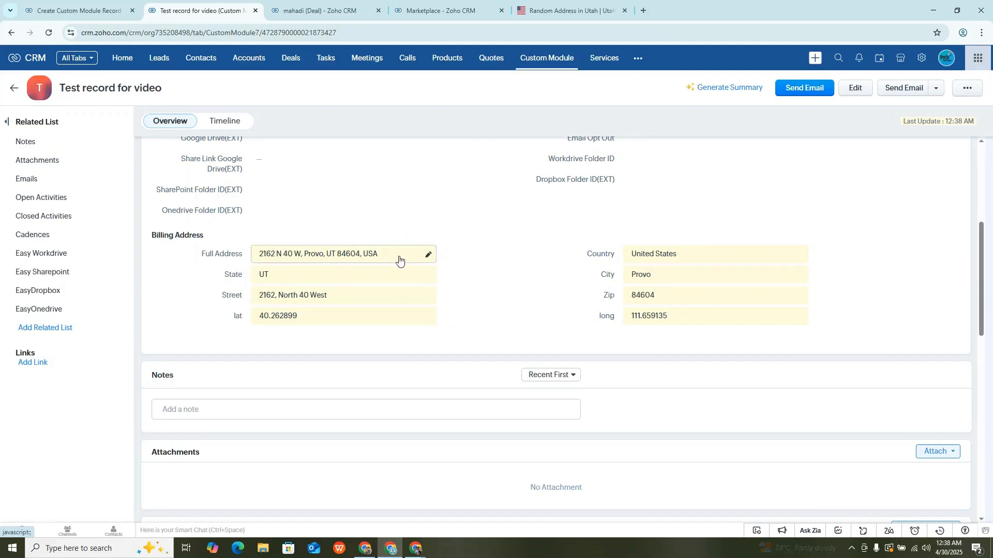
scroll(397, 259, up, 4)
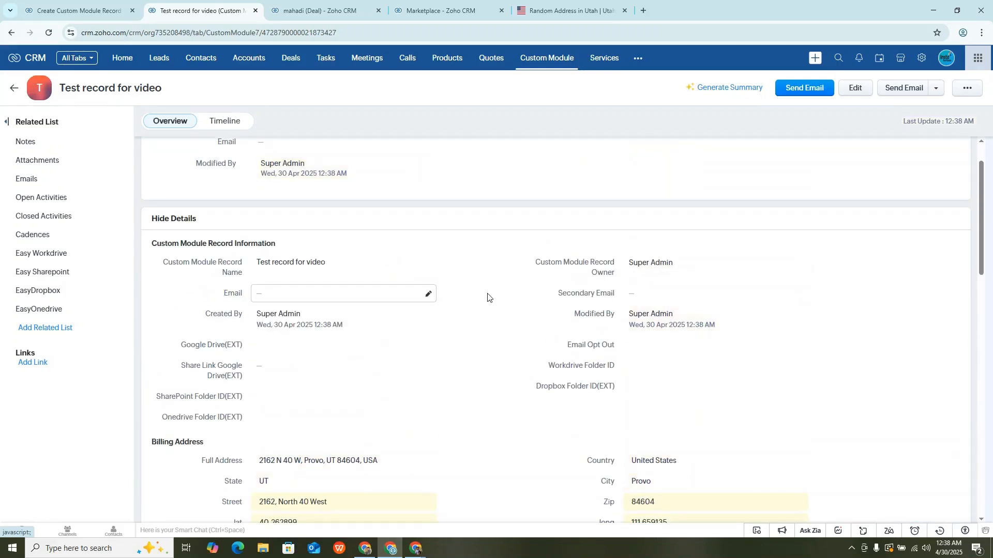
scroll(487, 295, down, 2)
scroll(523, 218, up, 1)
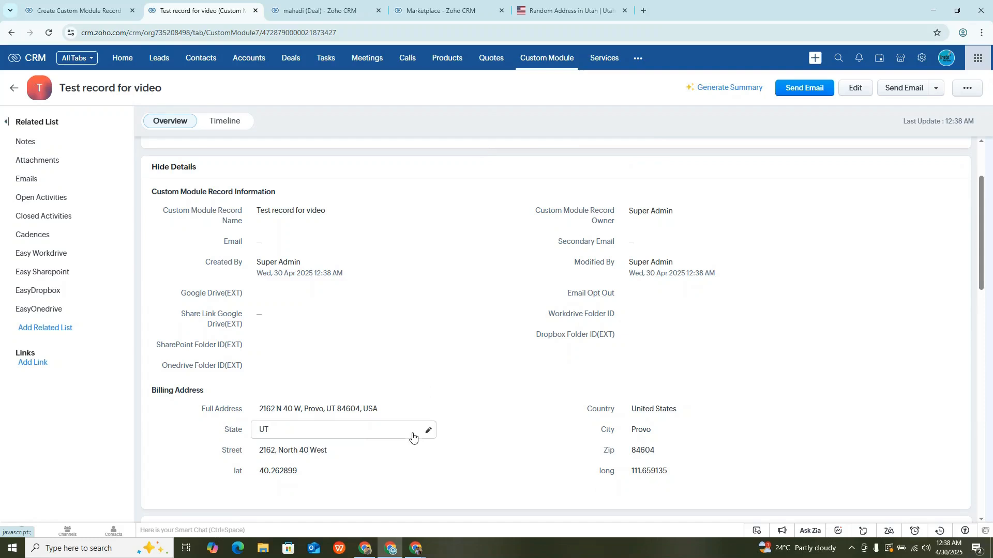
mouse_move(423, 554)
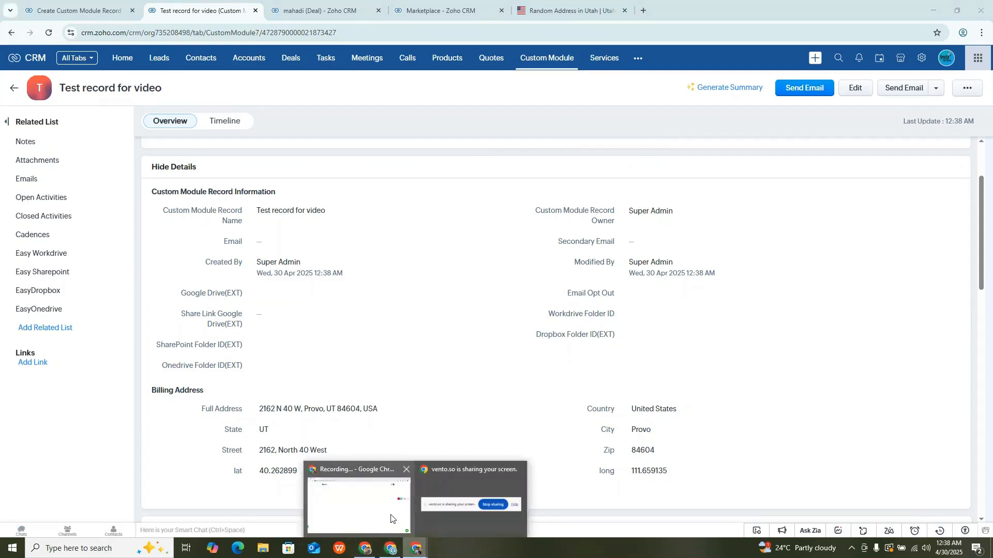
click(390, 520)
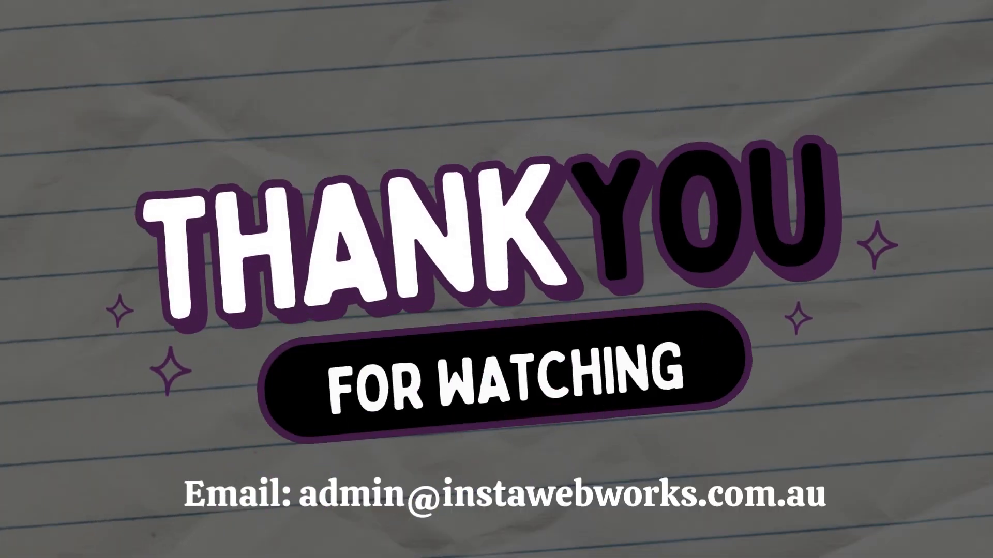